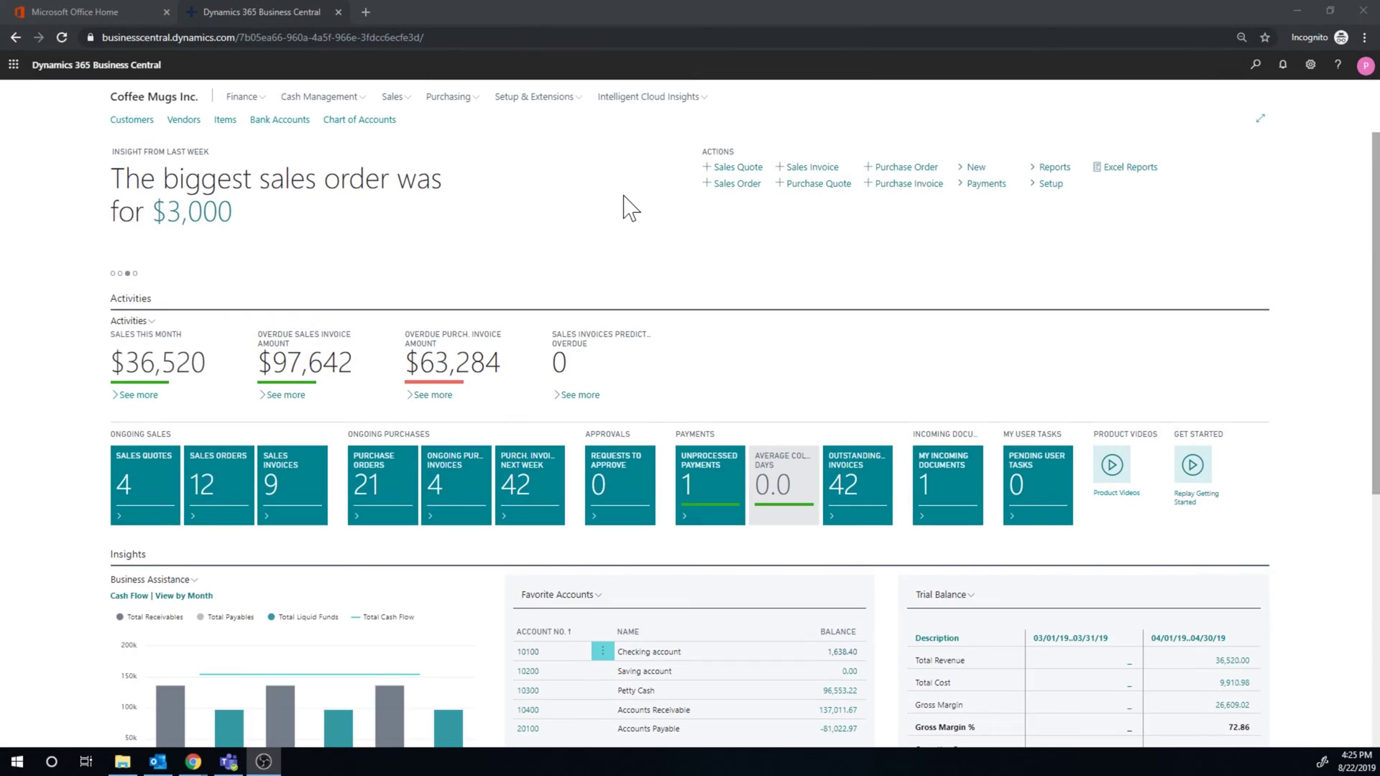
# Open the Bins list for location NORTH and select the STO2 bin.
pyautogui.click(1256, 65)
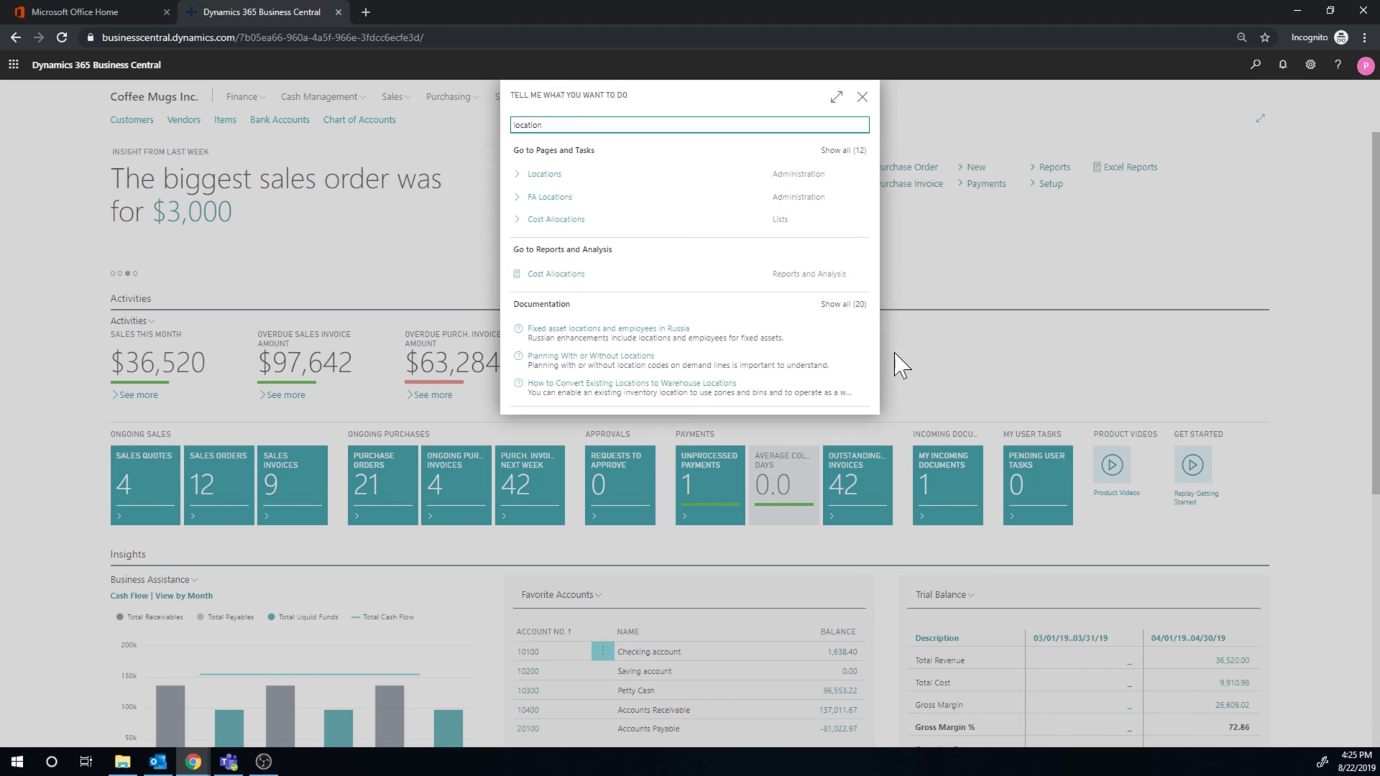
pyautogui.click(522, 179)
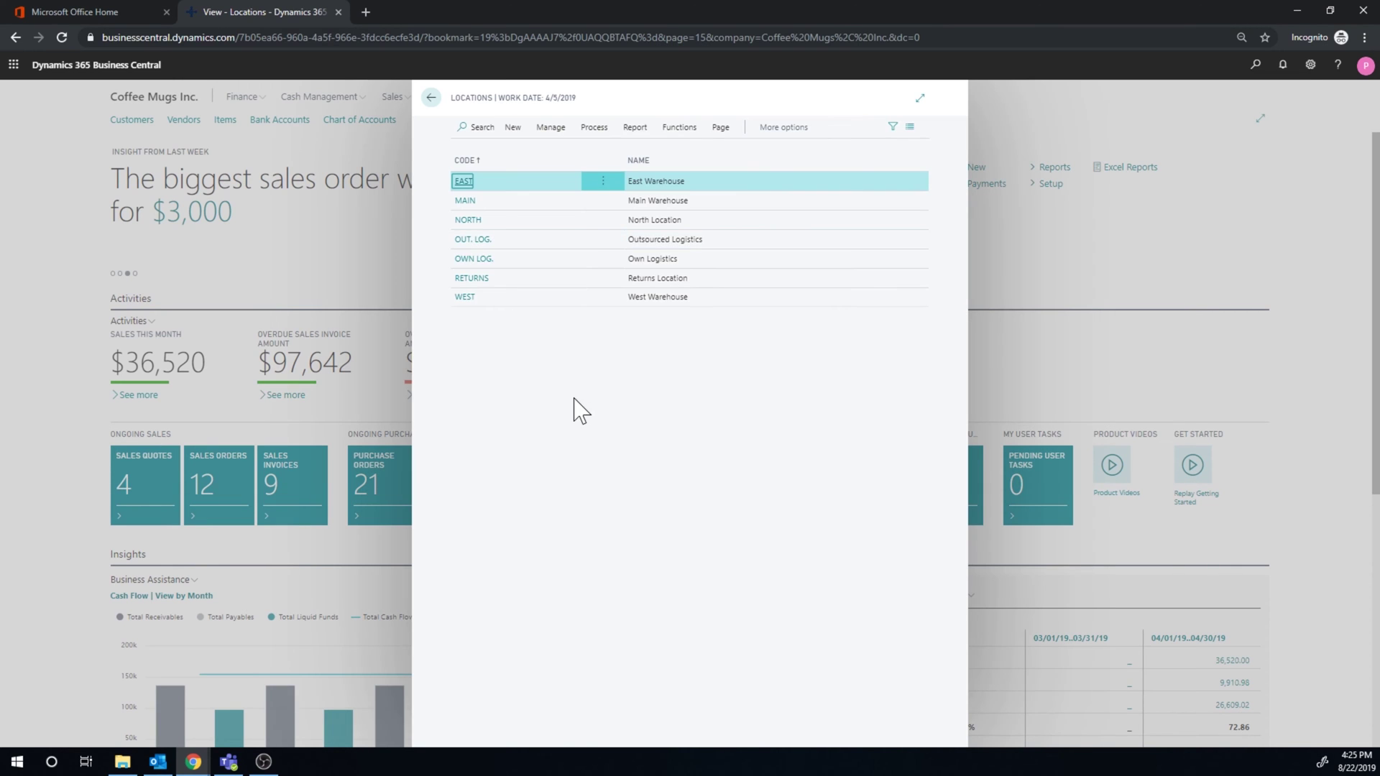
pyautogui.click(468, 220)
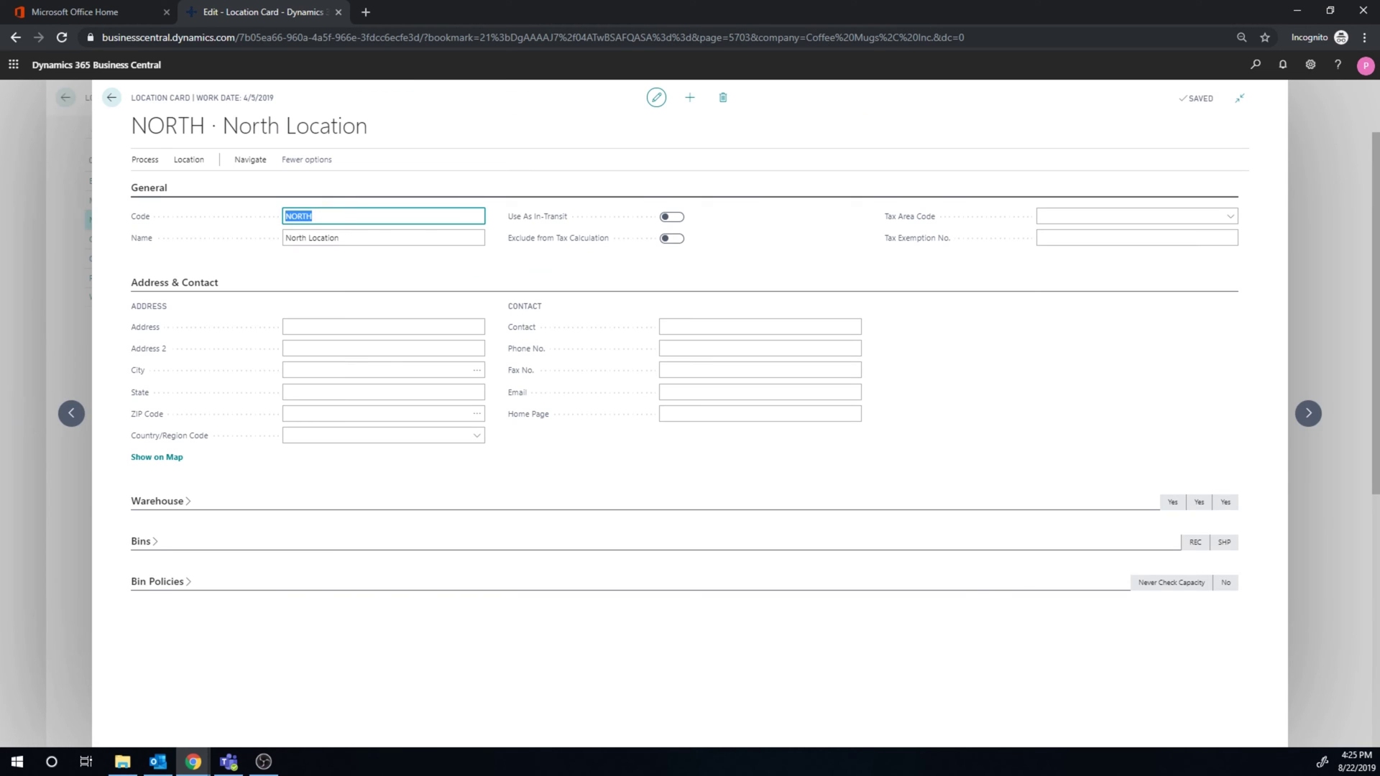
pyautogui.click(247, 162)
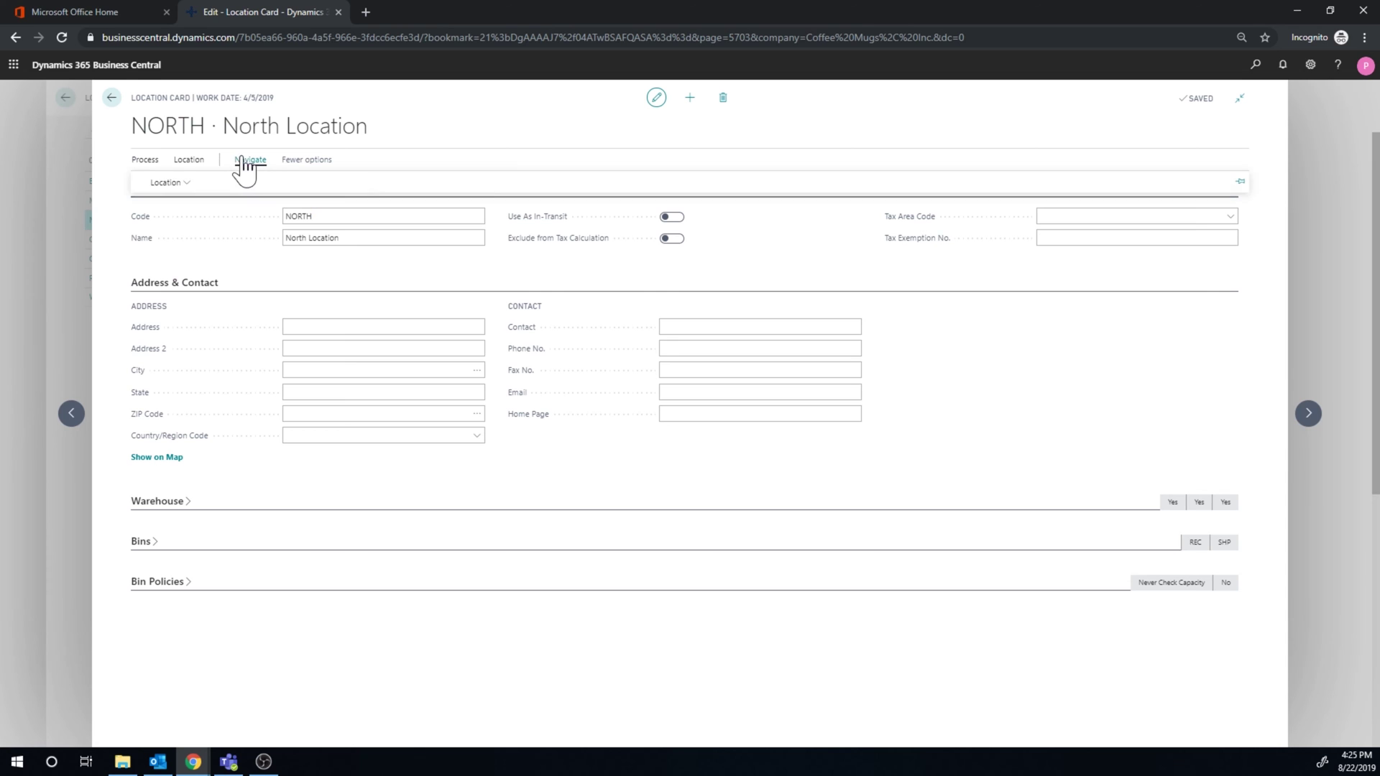
pyautogui.click(159, 188)
pyautogui.click(182, 253)
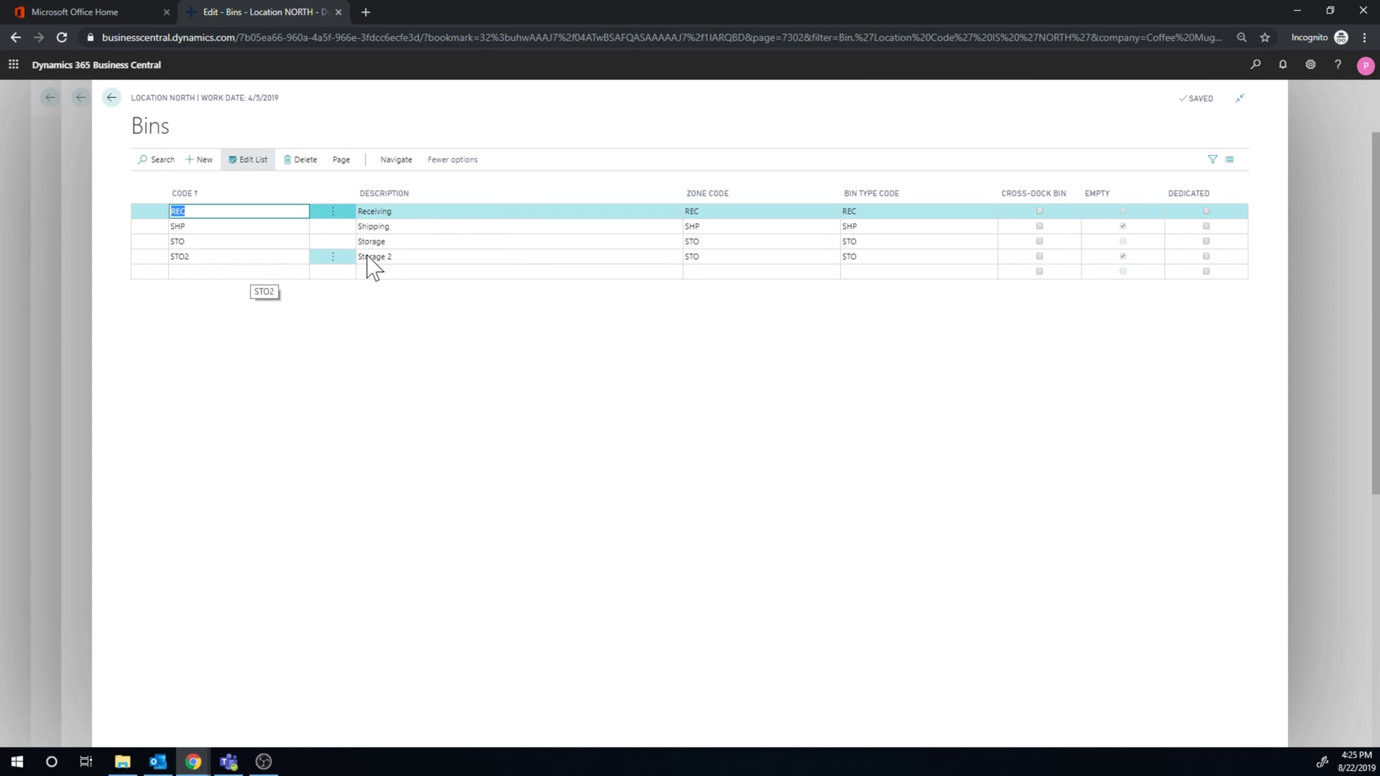
pyautogui.click(459, 257)
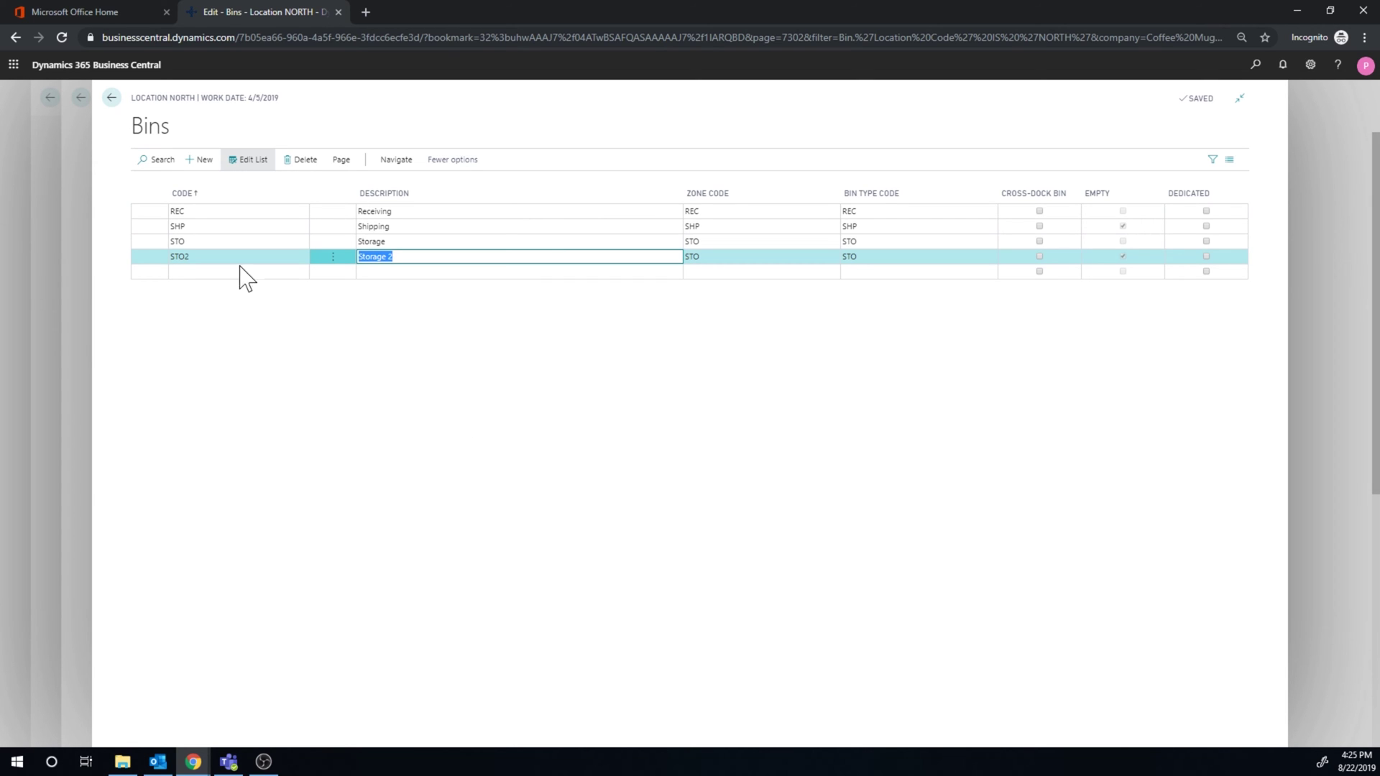
pyautogui.click(342, 161)
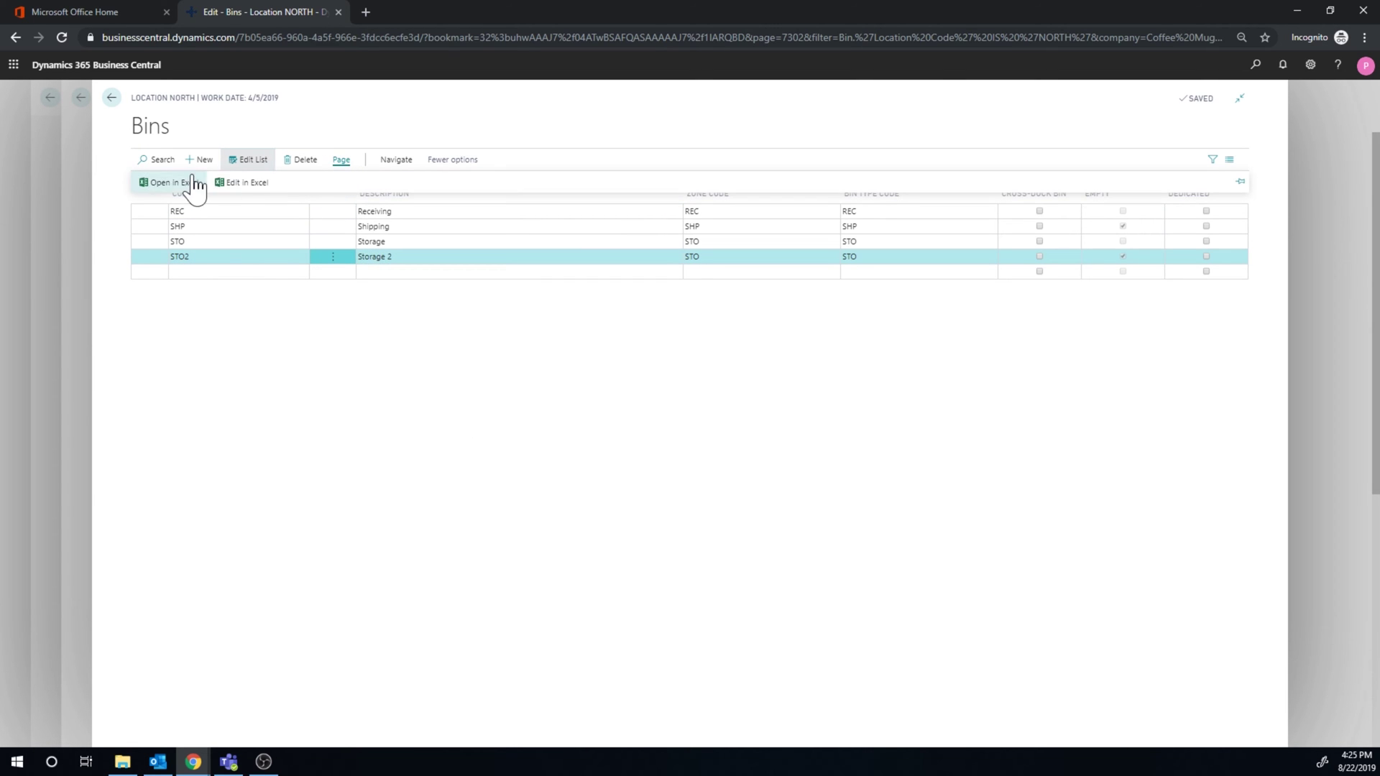
# Add fixed bin content for item 1001 INECTA Coffee Mug to STO2, then return to the North Location card.
pyautogui.click(396, 159)
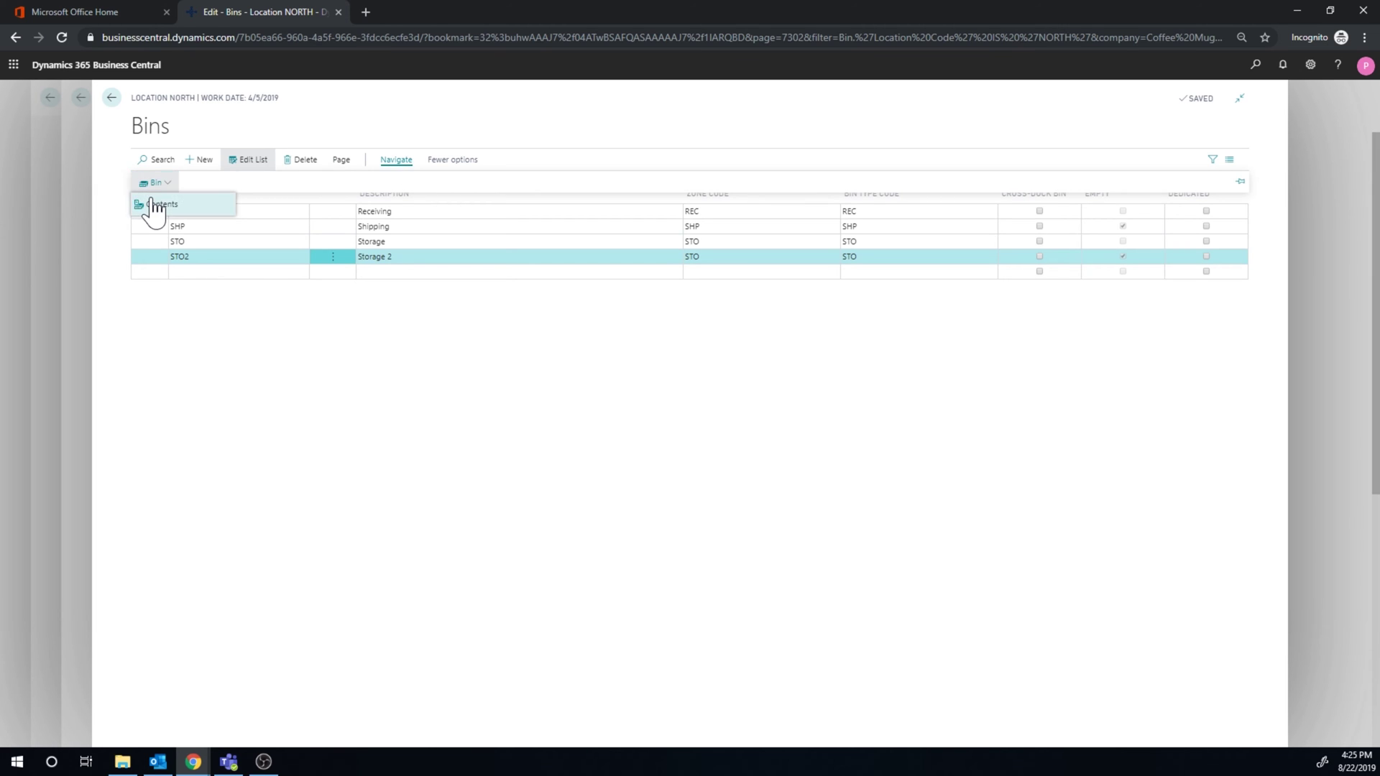
pyautogui.click(151, 211)
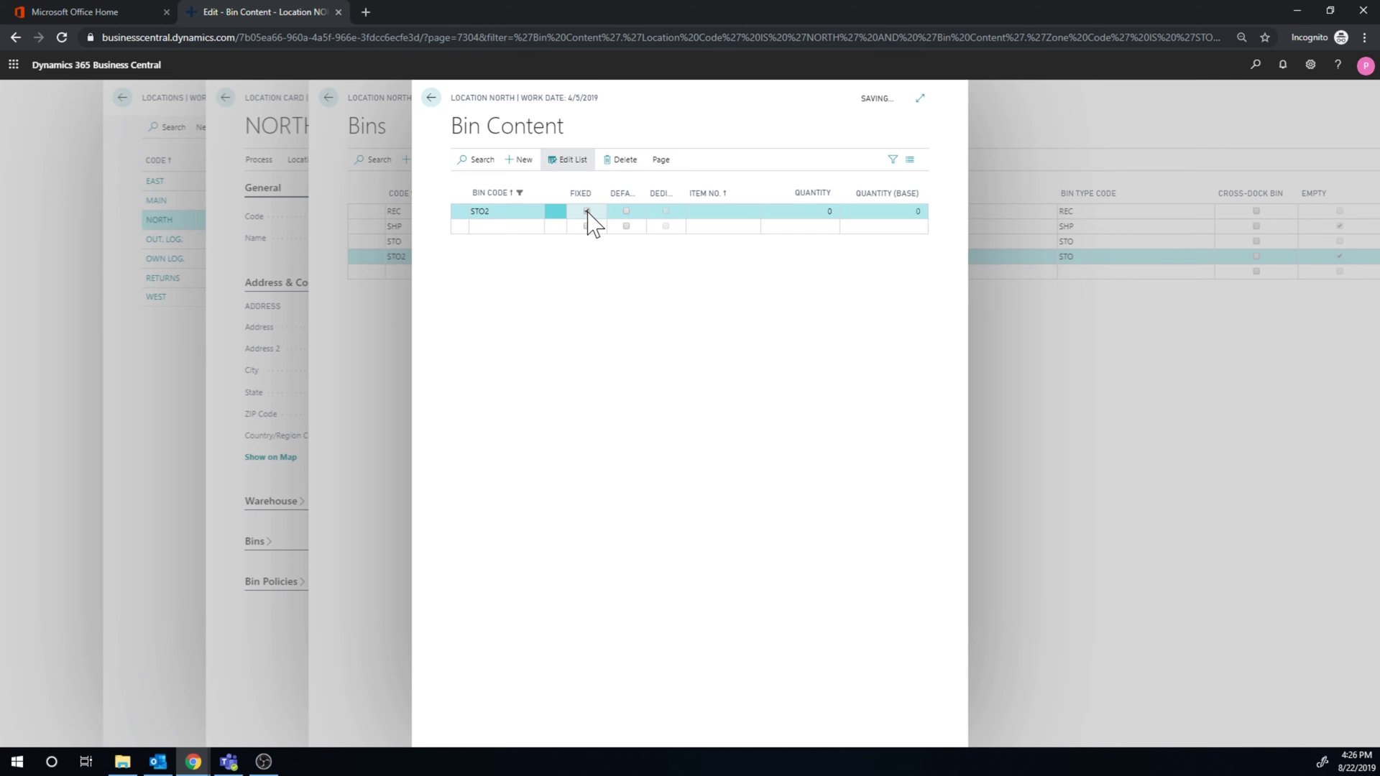
pyautogui.click(747, 212)
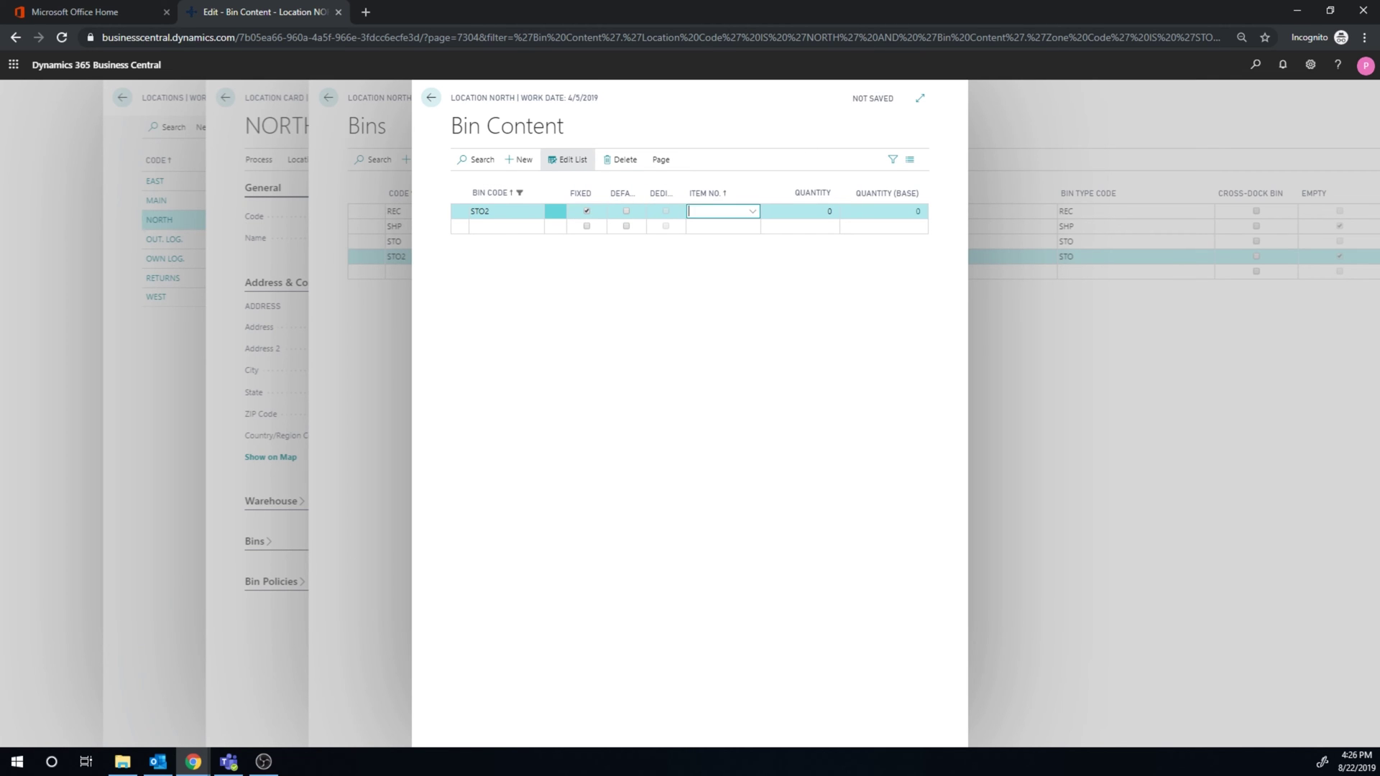
pyautogui.click(751, 212)
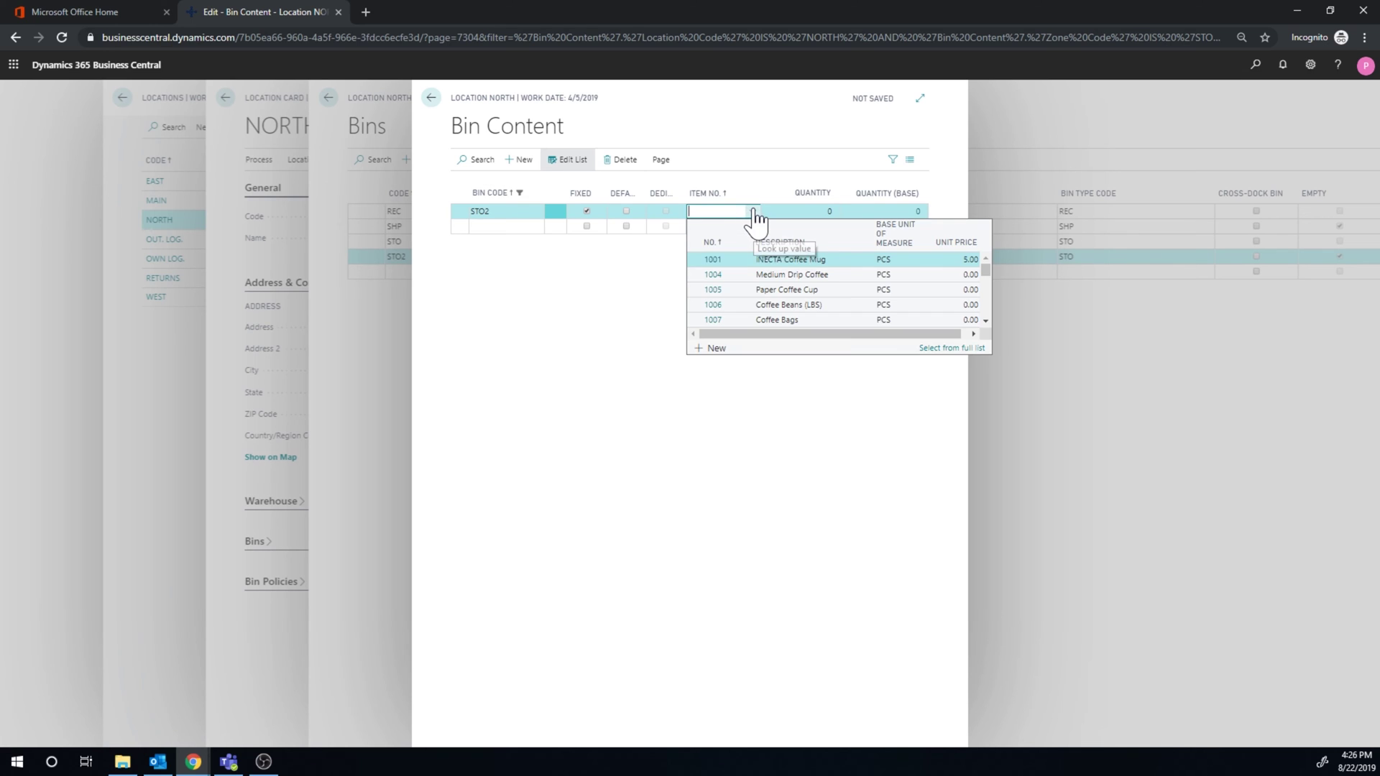
pyautogui.click(804, 260)
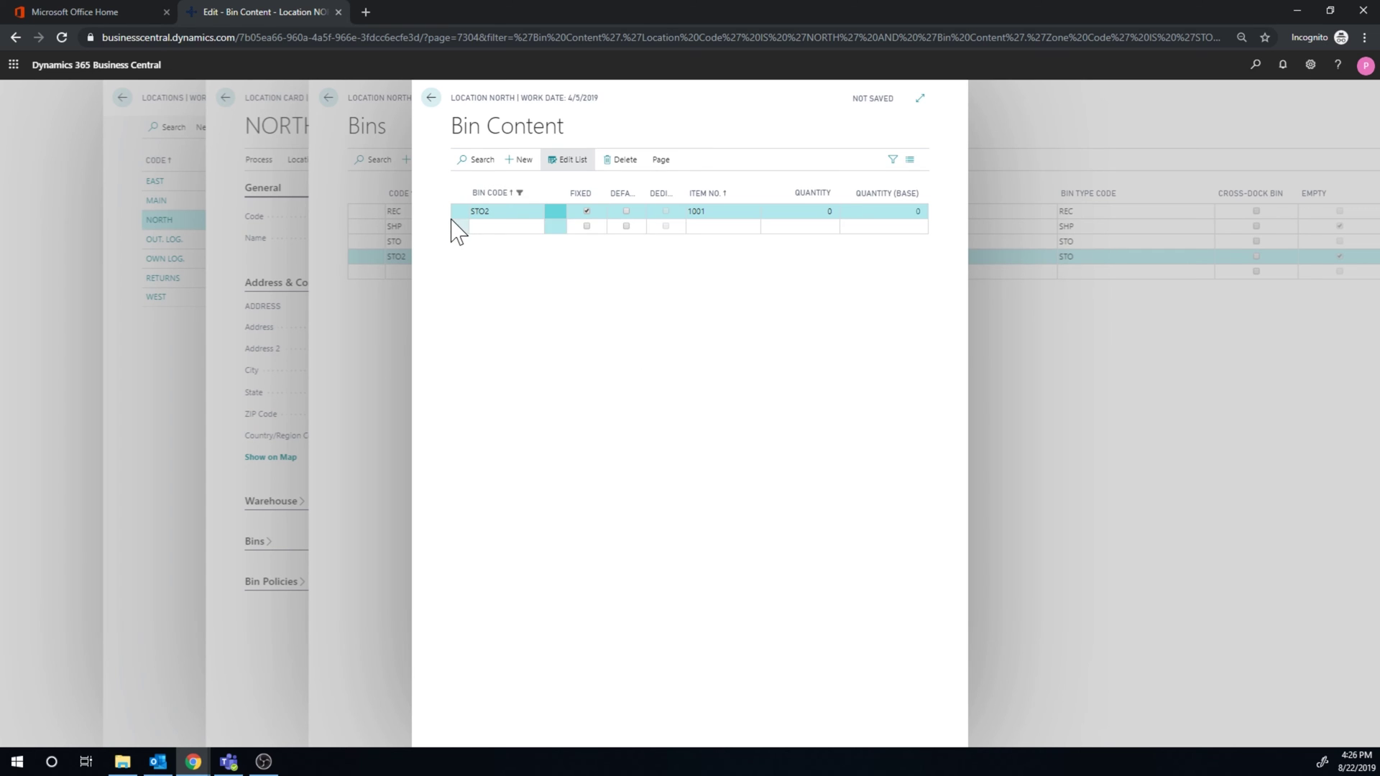
pyautogui.click(431, 101)
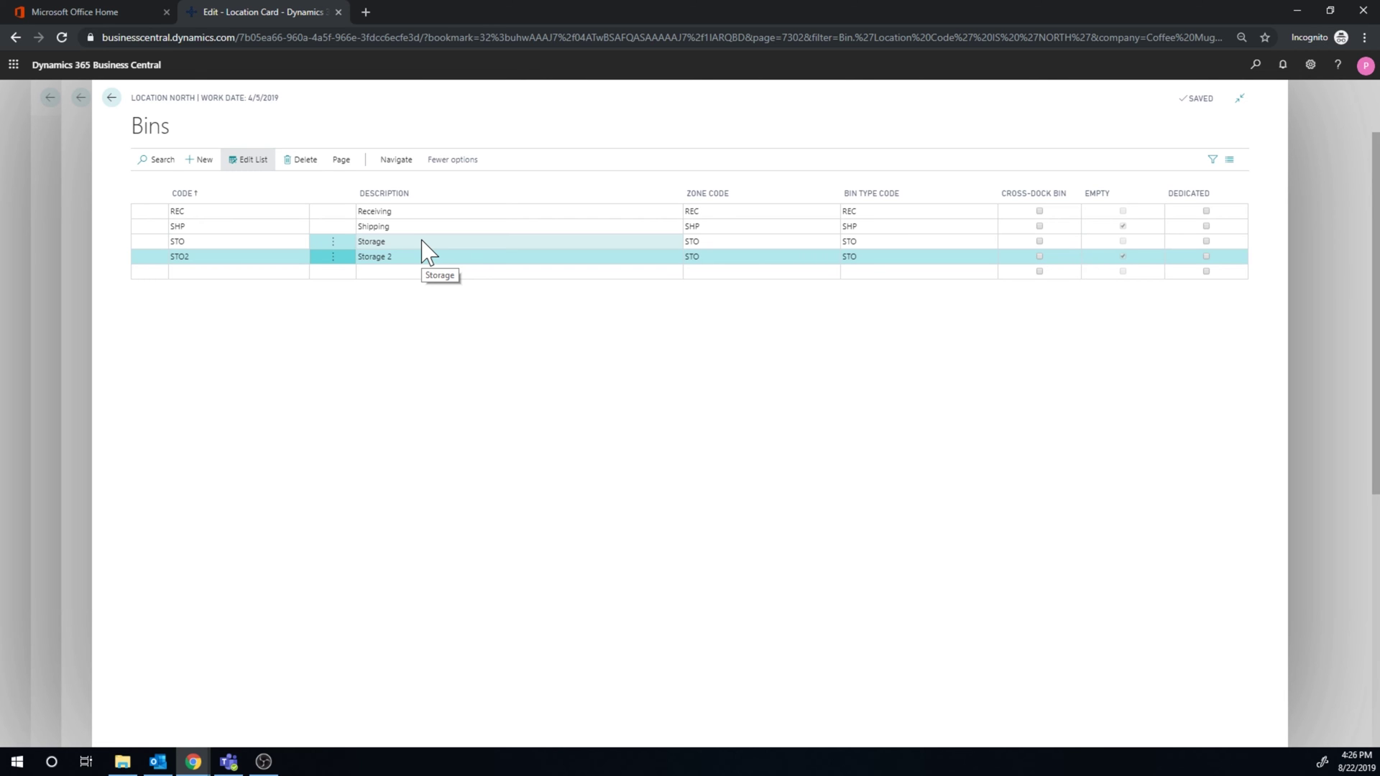
pyautogui.click(111, 97)
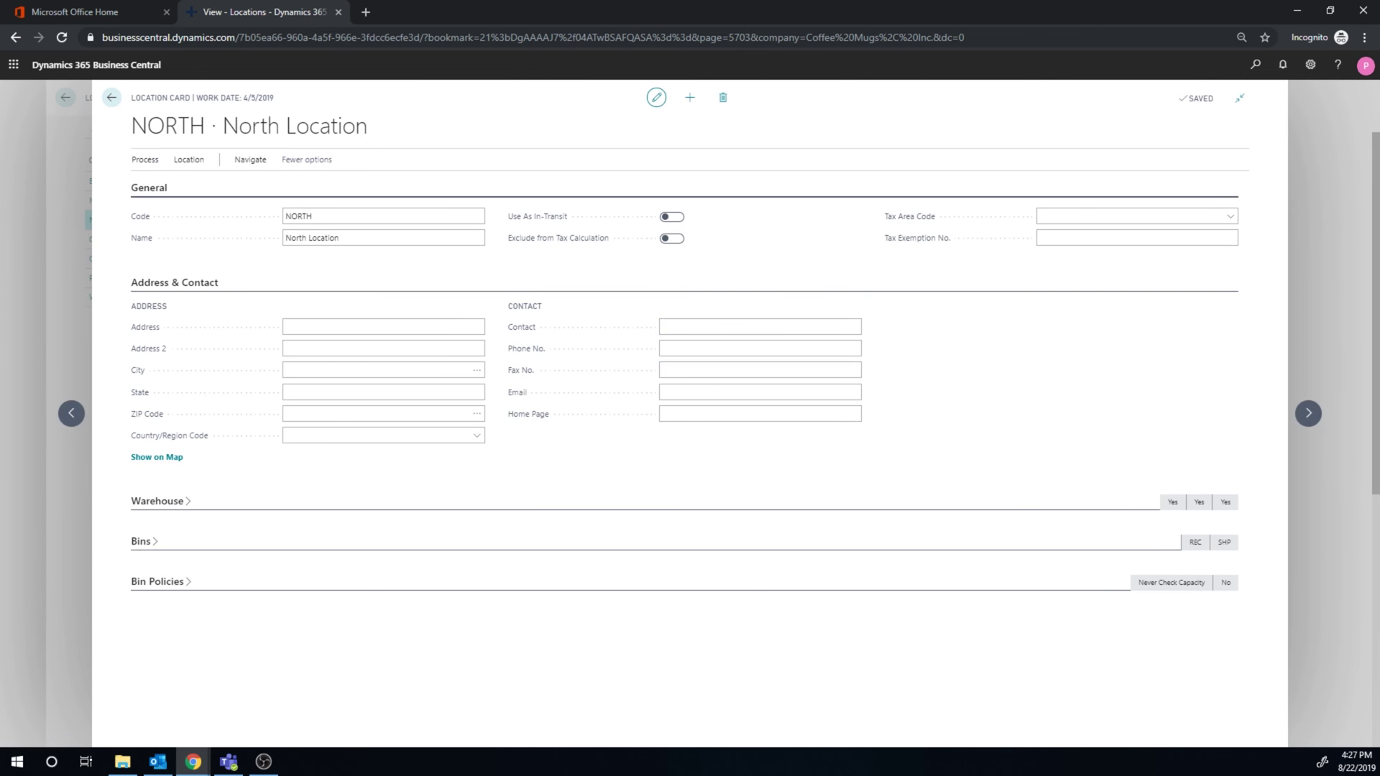
# Open the STD put-away template for editing from the Put-away Templates list.
pyautogui.click(114, 100)
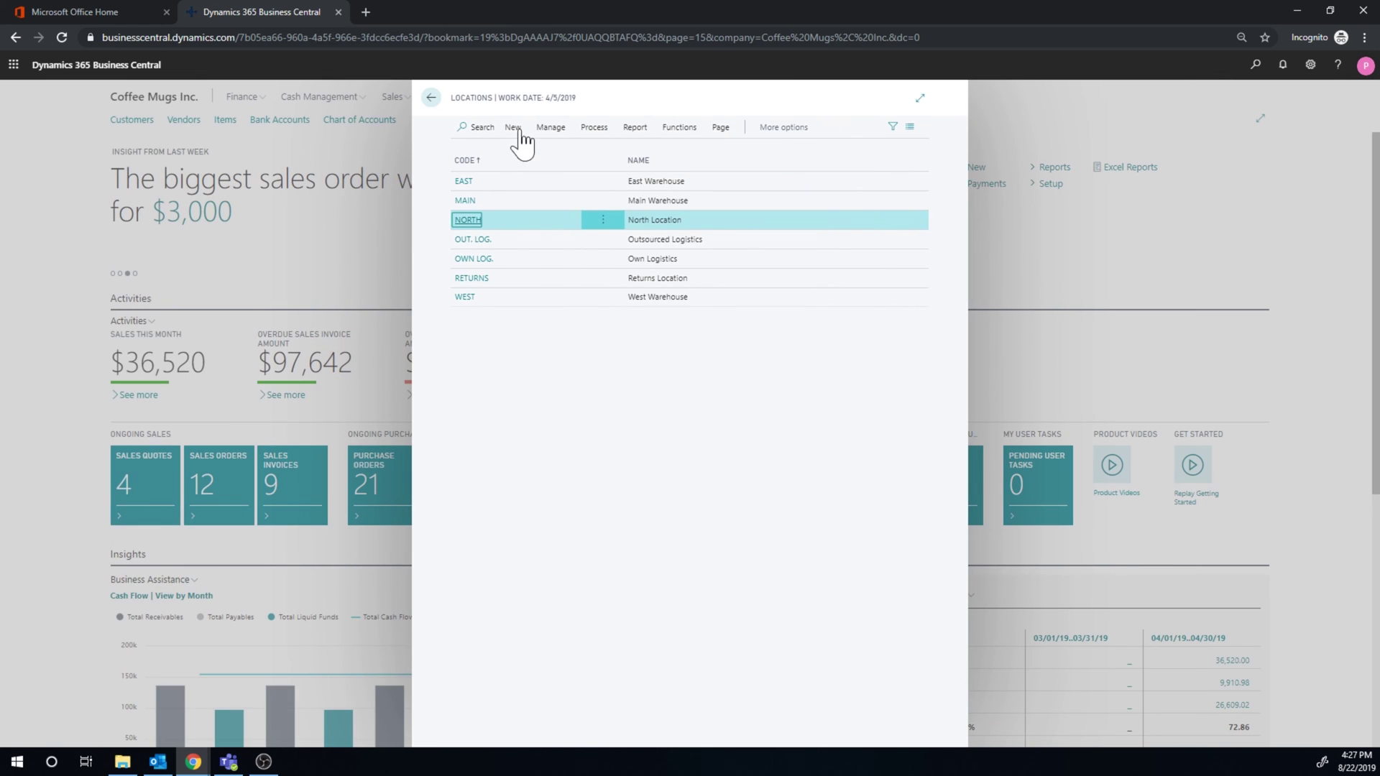
pyautogui.click(431, 97)
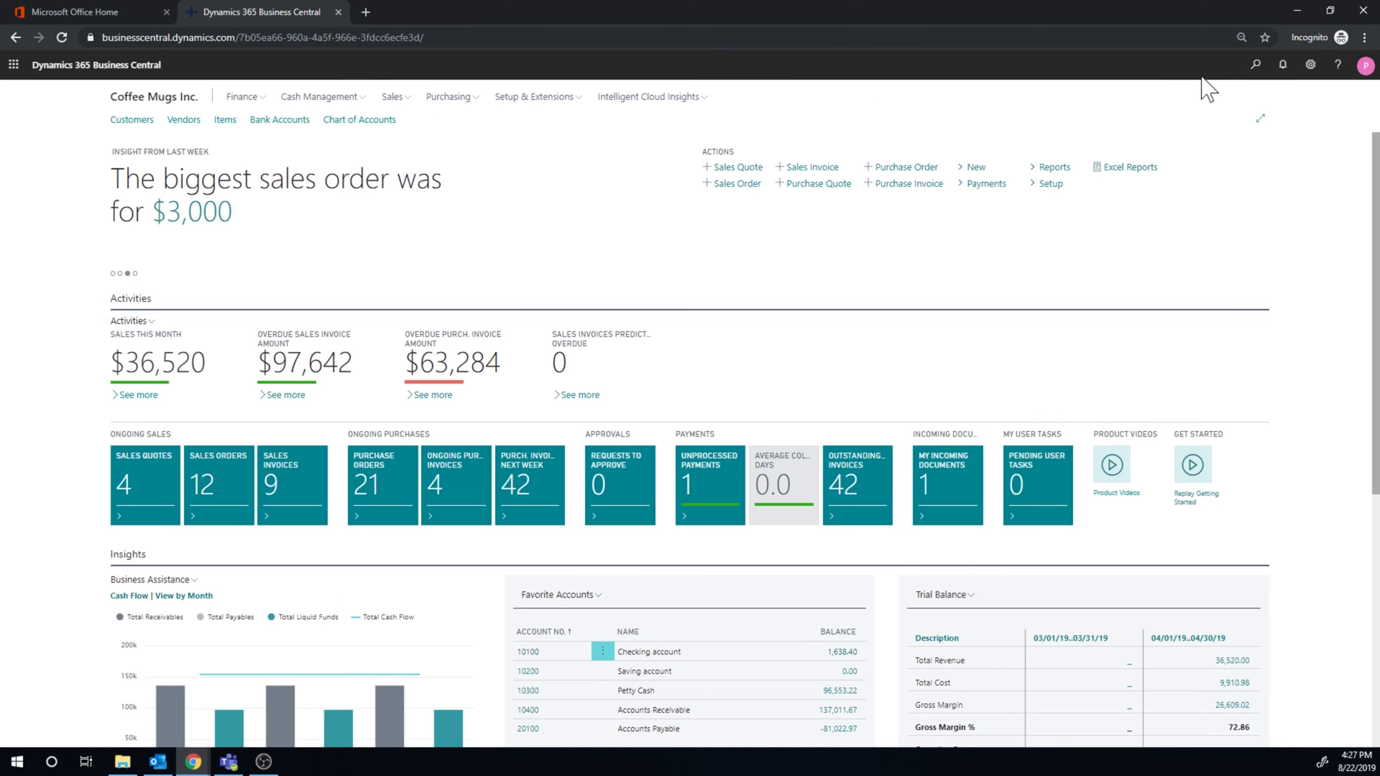
pyautogui.click(1256, 64)
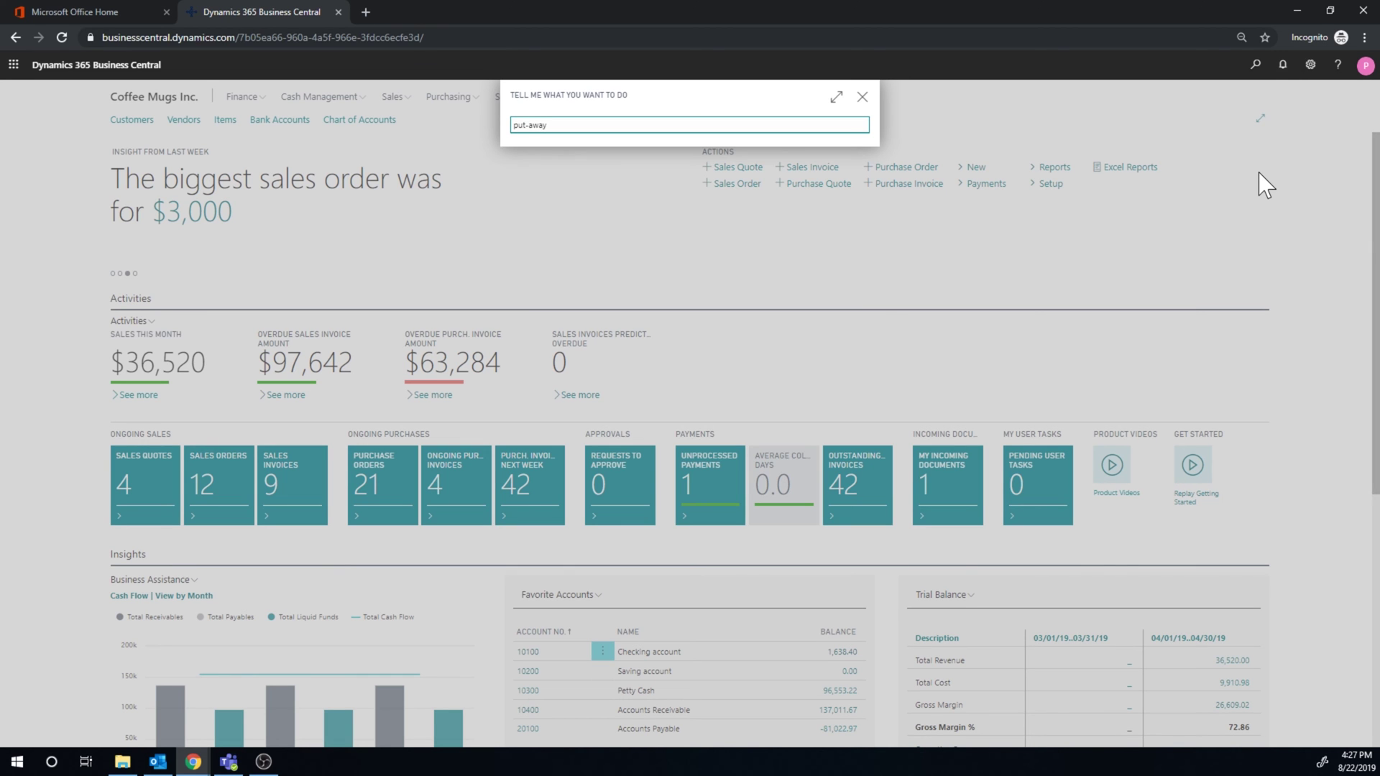
pyautogui.click(573, 176)
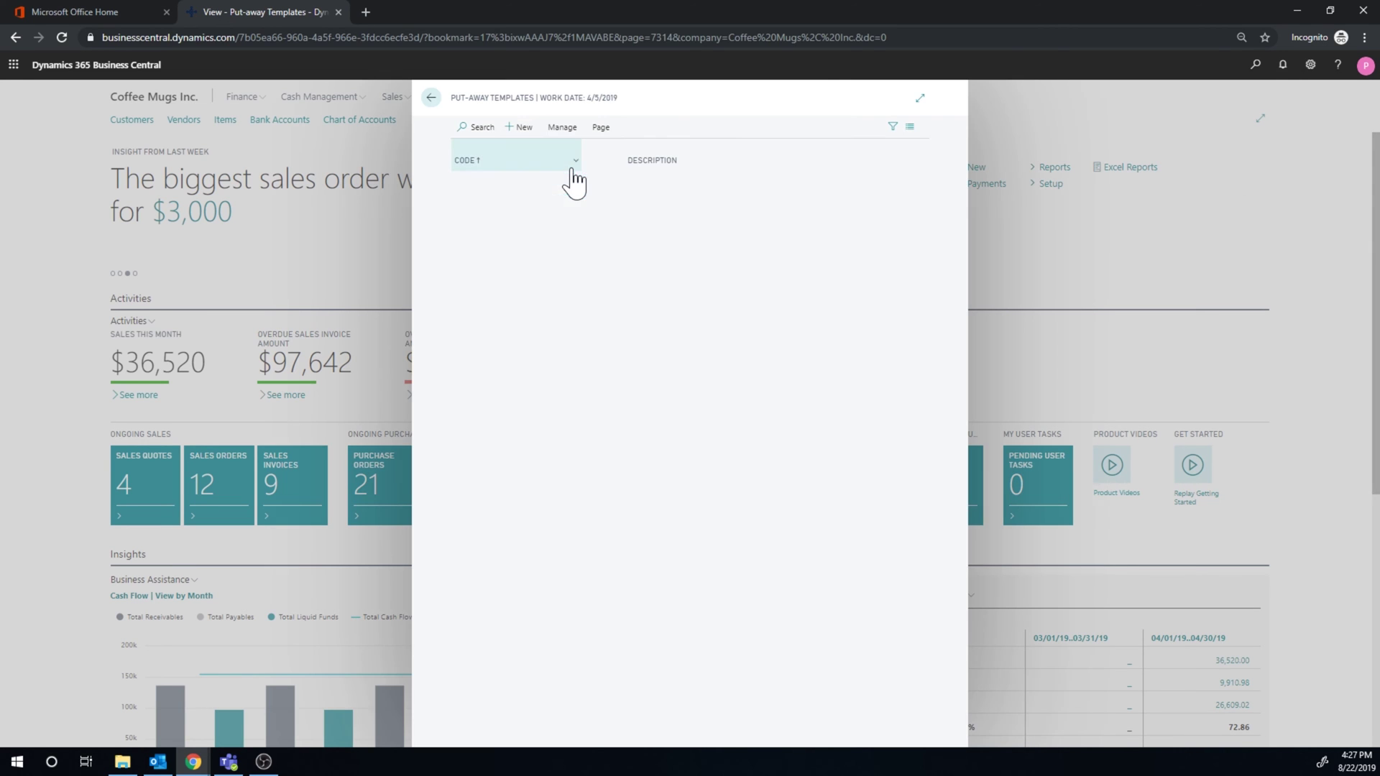
pyautogui.click(562, 128)
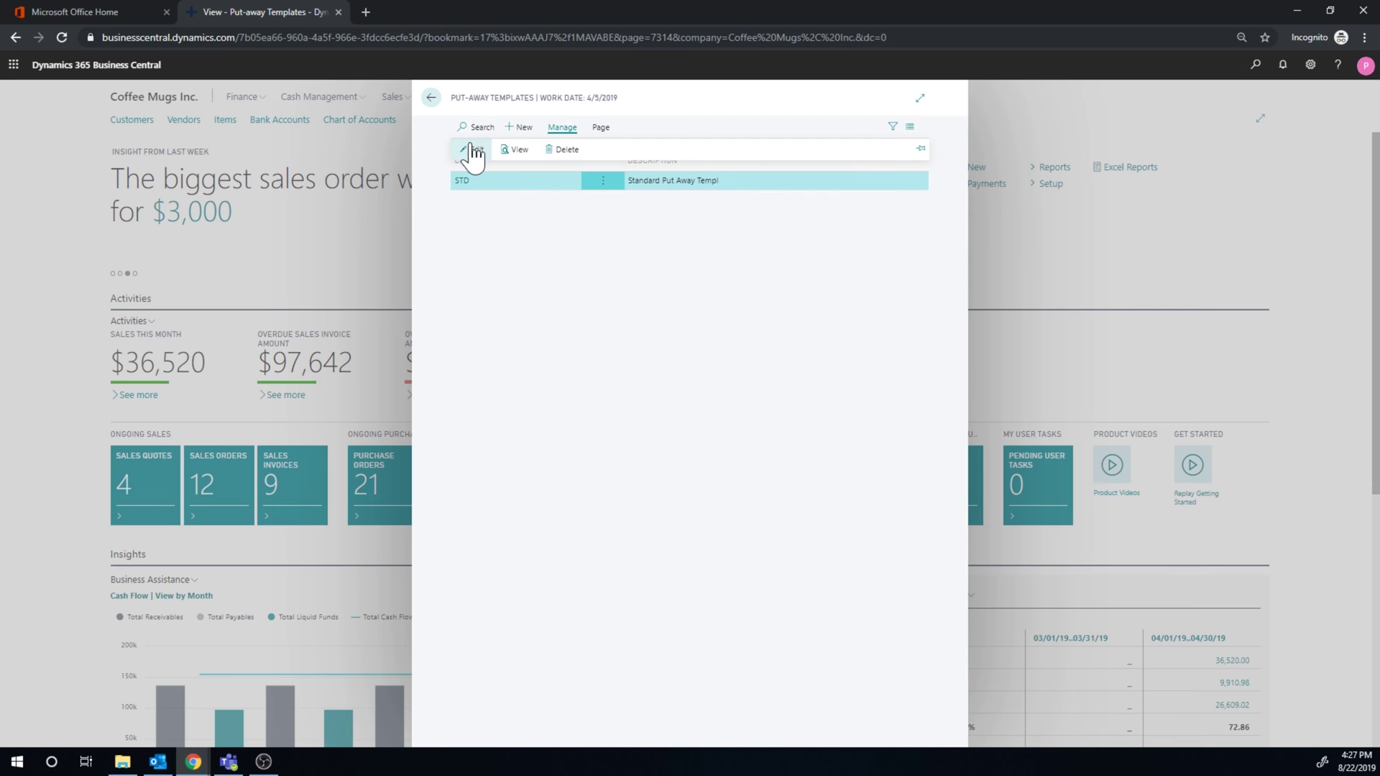
pyautogui.click(474, 151)
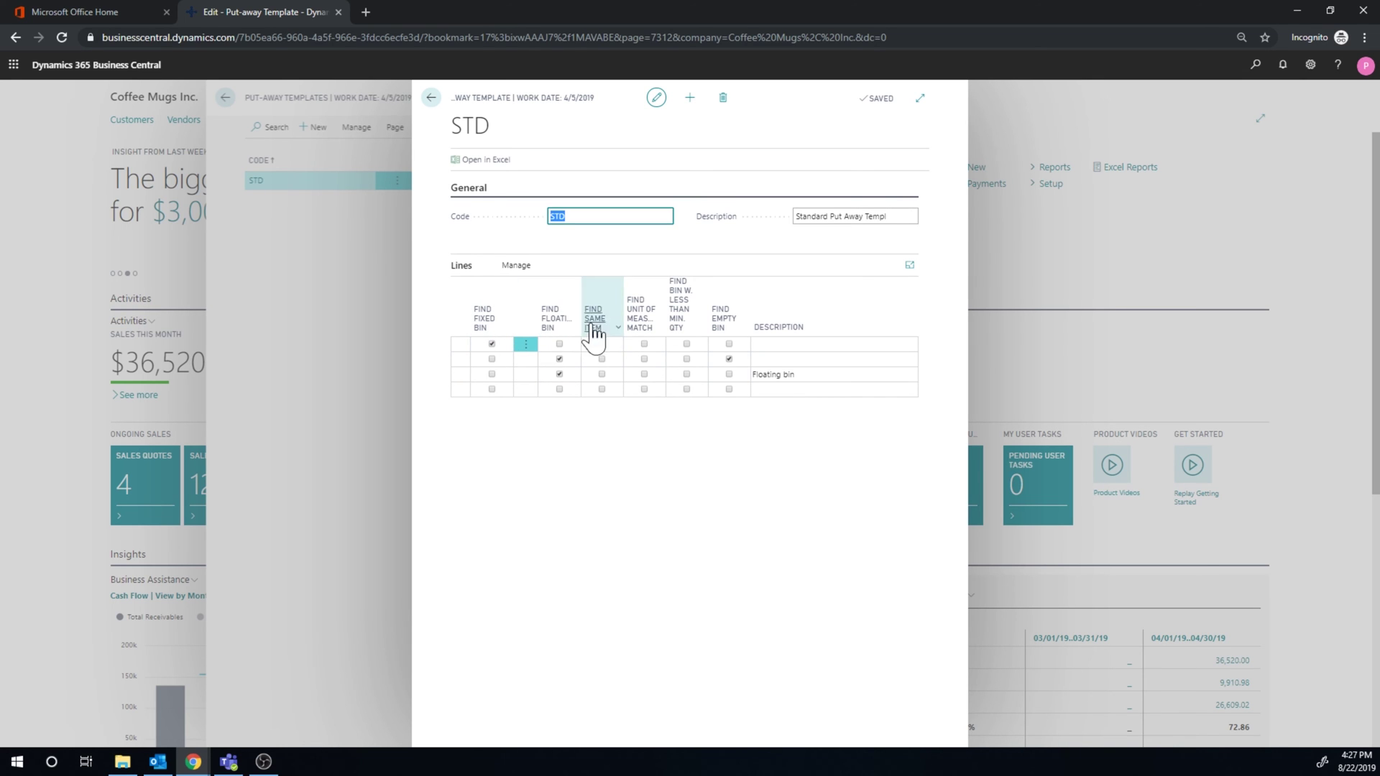
# Turn on Find Same Item on the STD template's first line and close the template.
pyautogui.moveTo(595, 336)
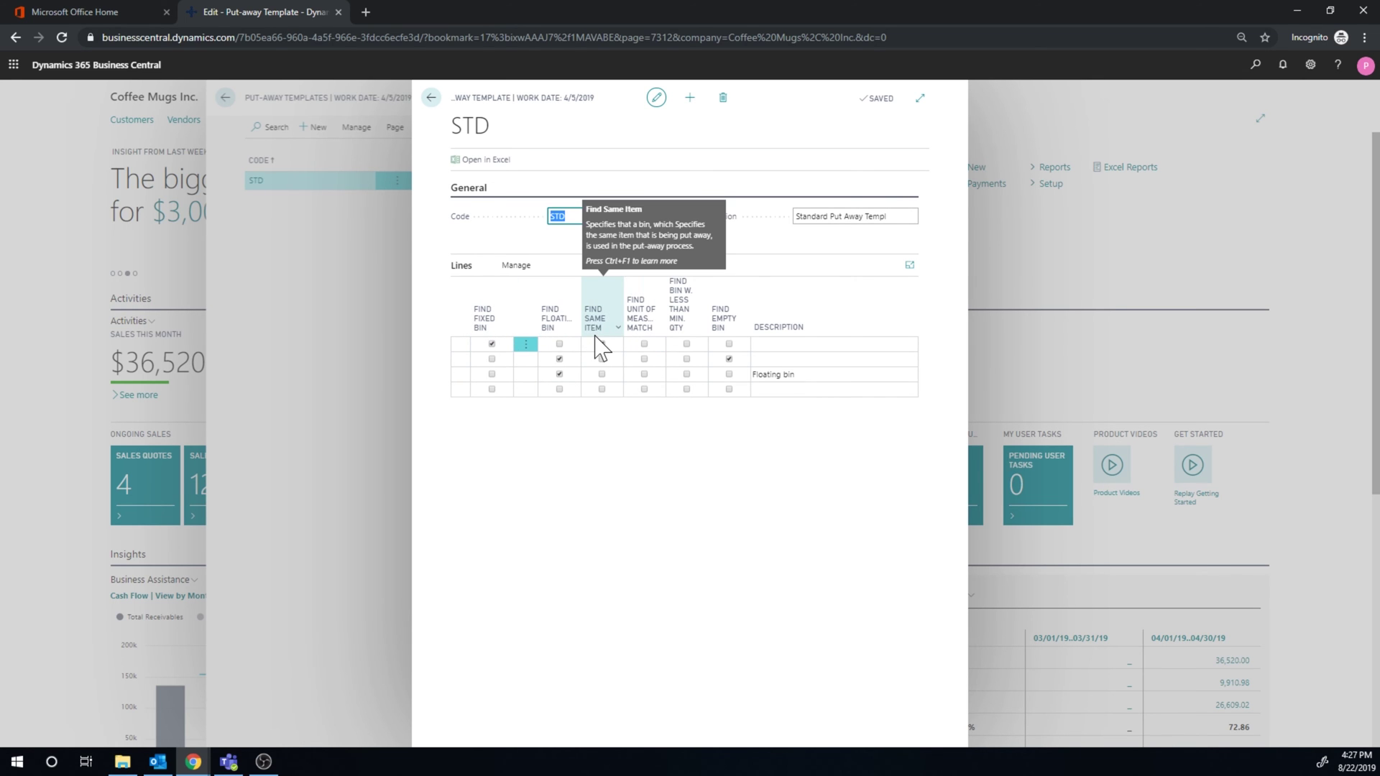
pyautogui.click(602, 343)
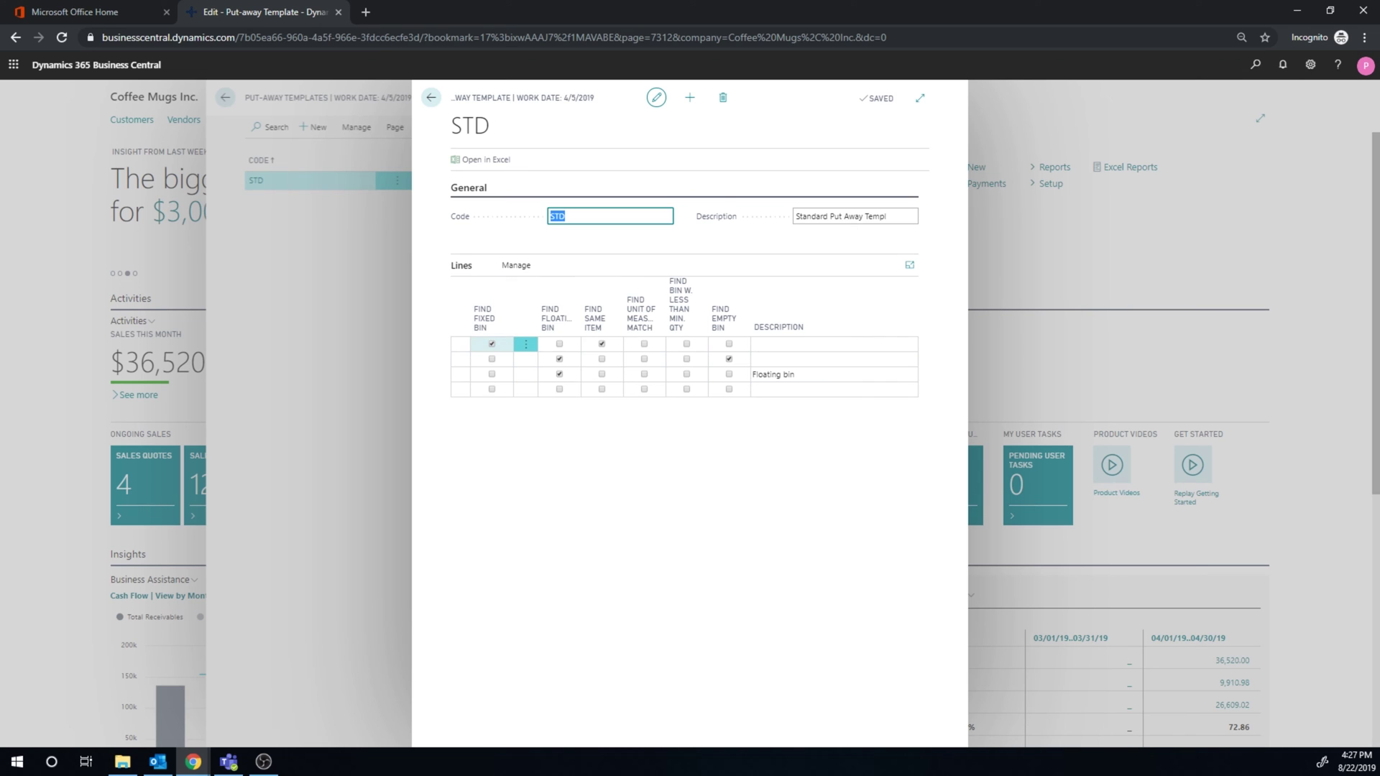
pyautogui.click(599, 344)
pyautogui.click(430, 97)
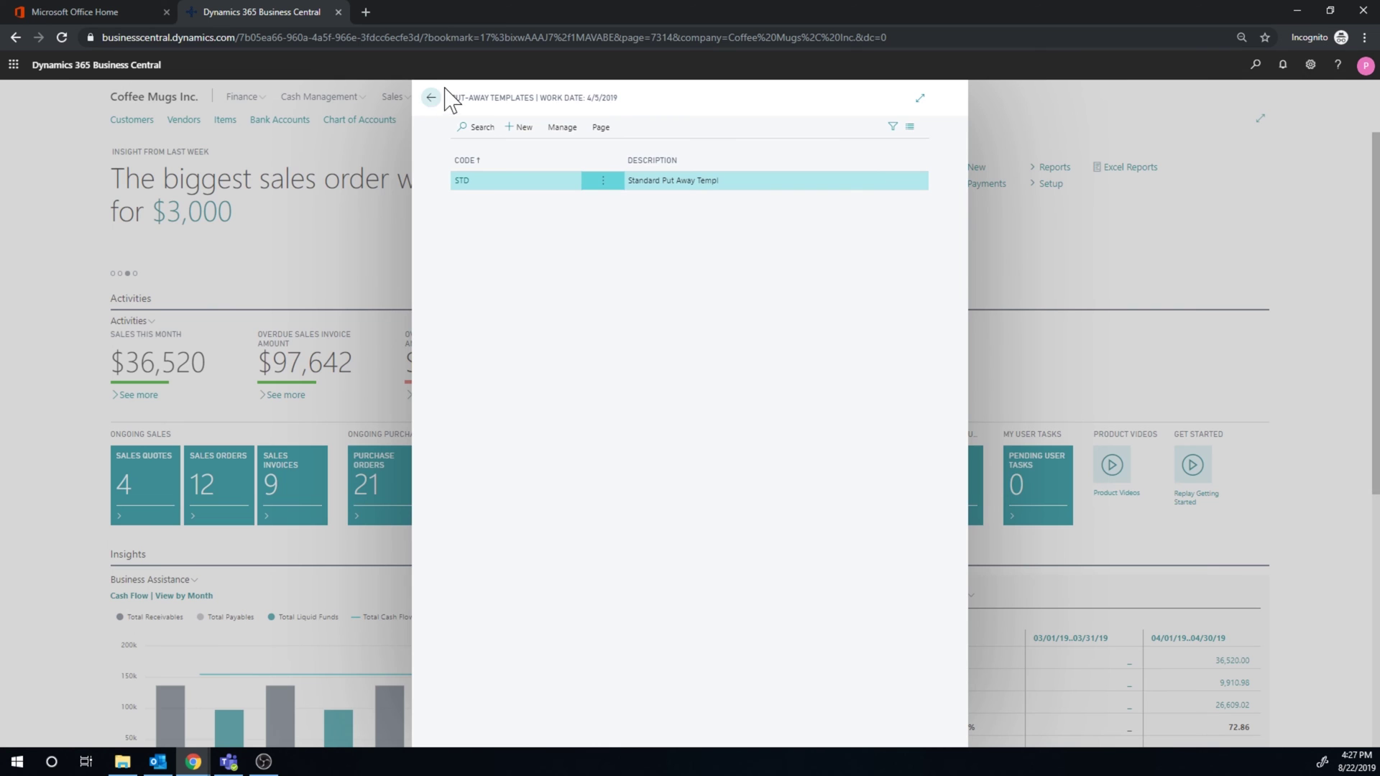
pyautogui.click(431, 98)
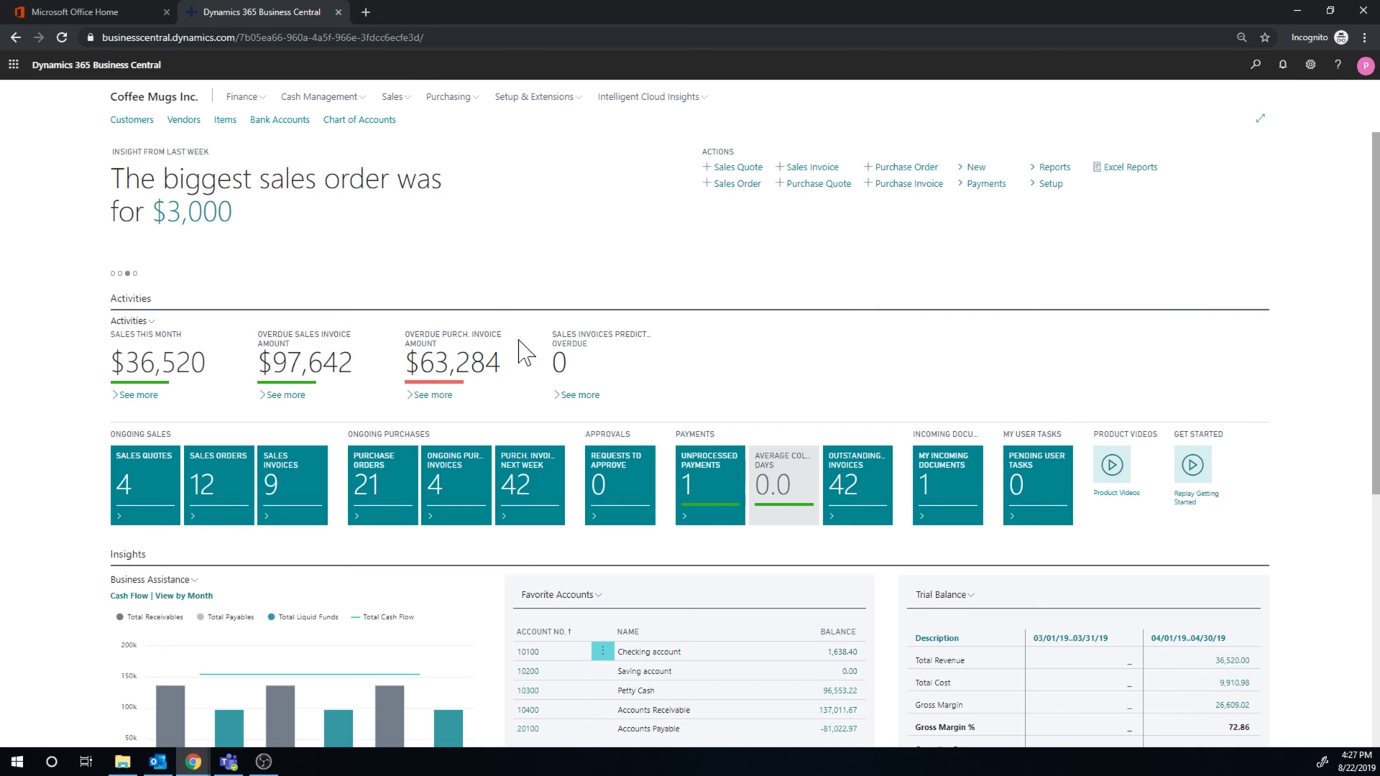
pyautogui.click(1256, 64)
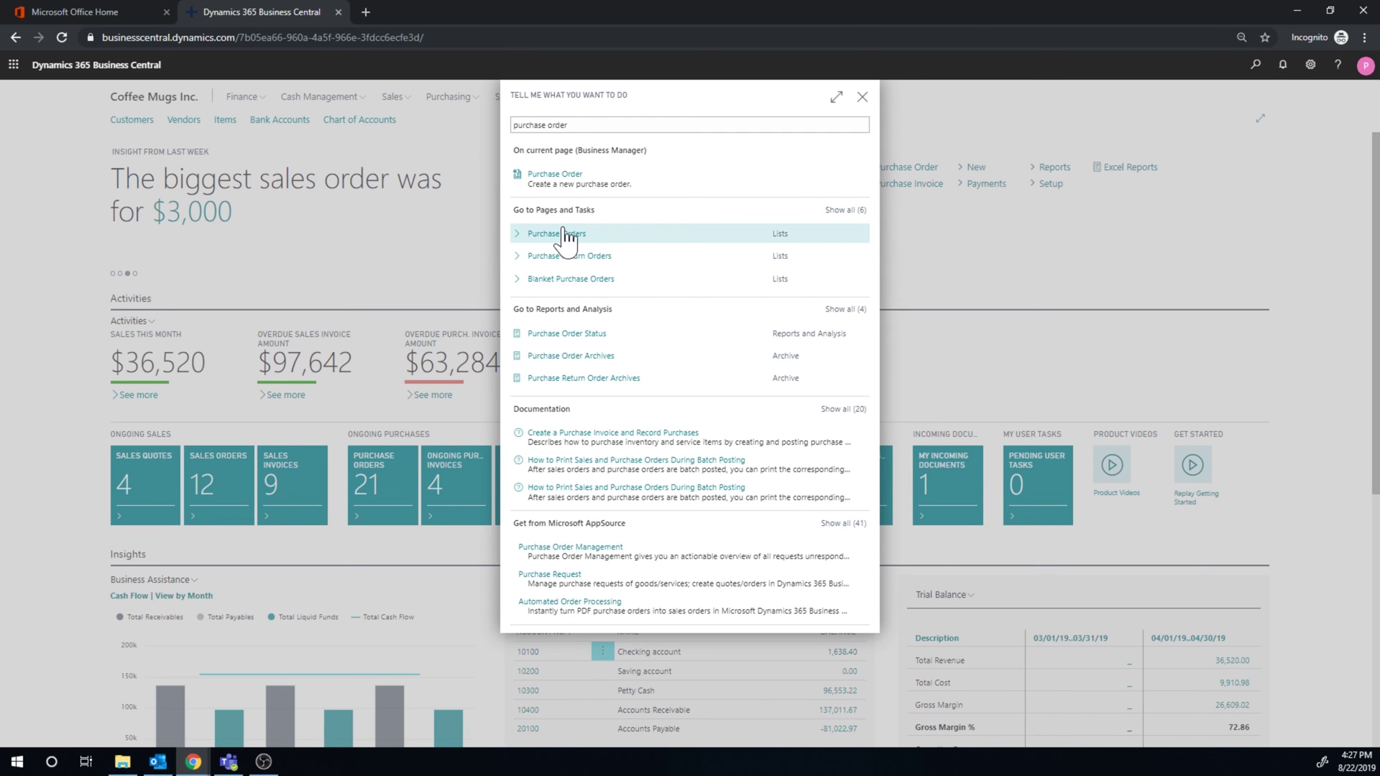
# Start a new purchase order with vendor Fabrikam, Inc.
pyautogui.click(564, 234)
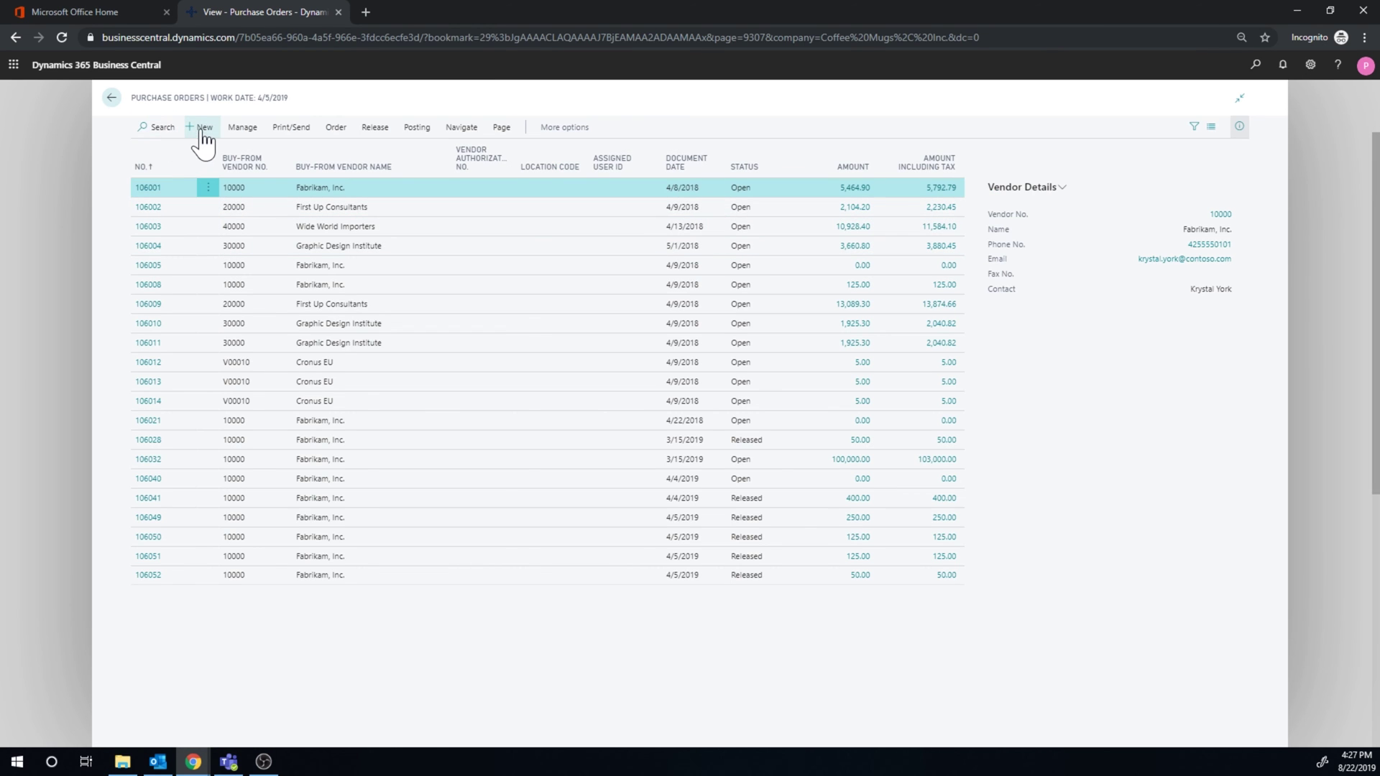
pyautogui.click(382, 305)
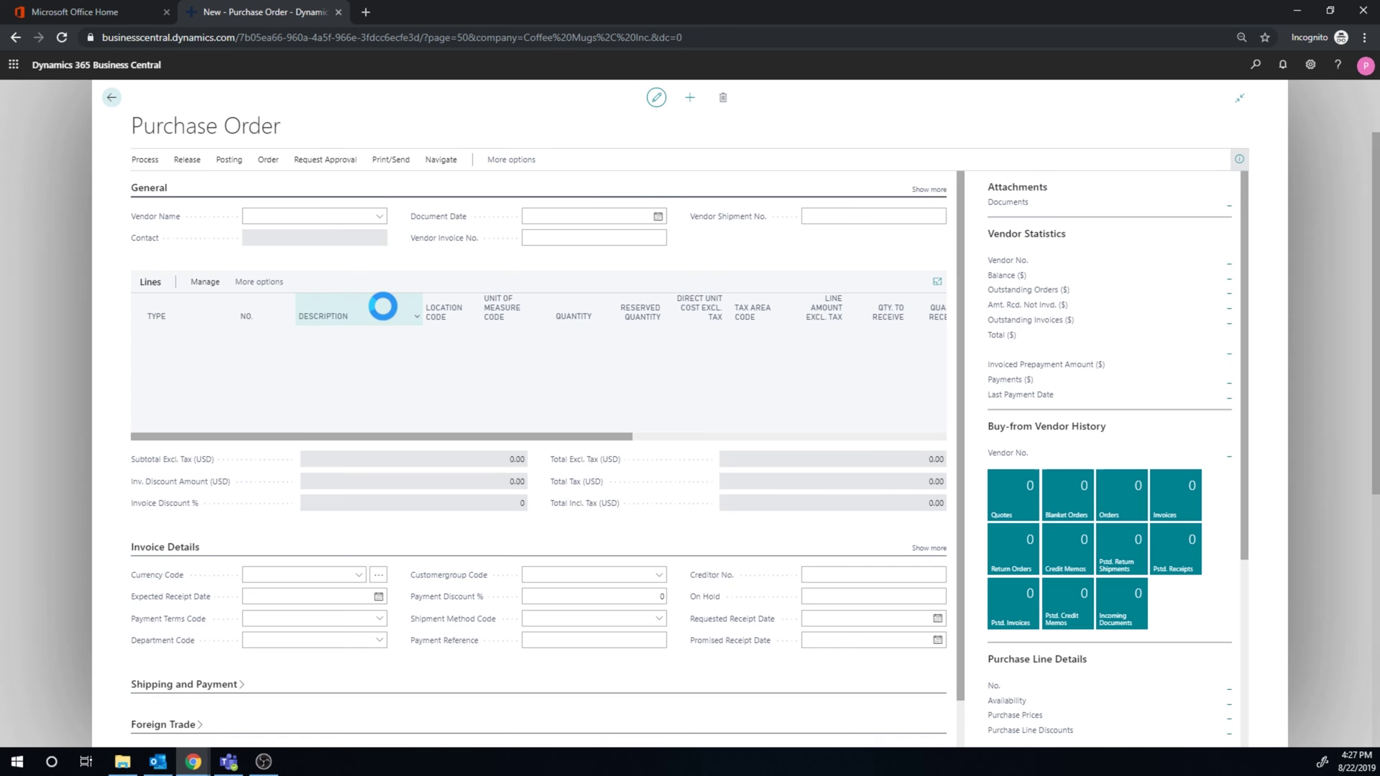
pyautogui.click(378, 217)
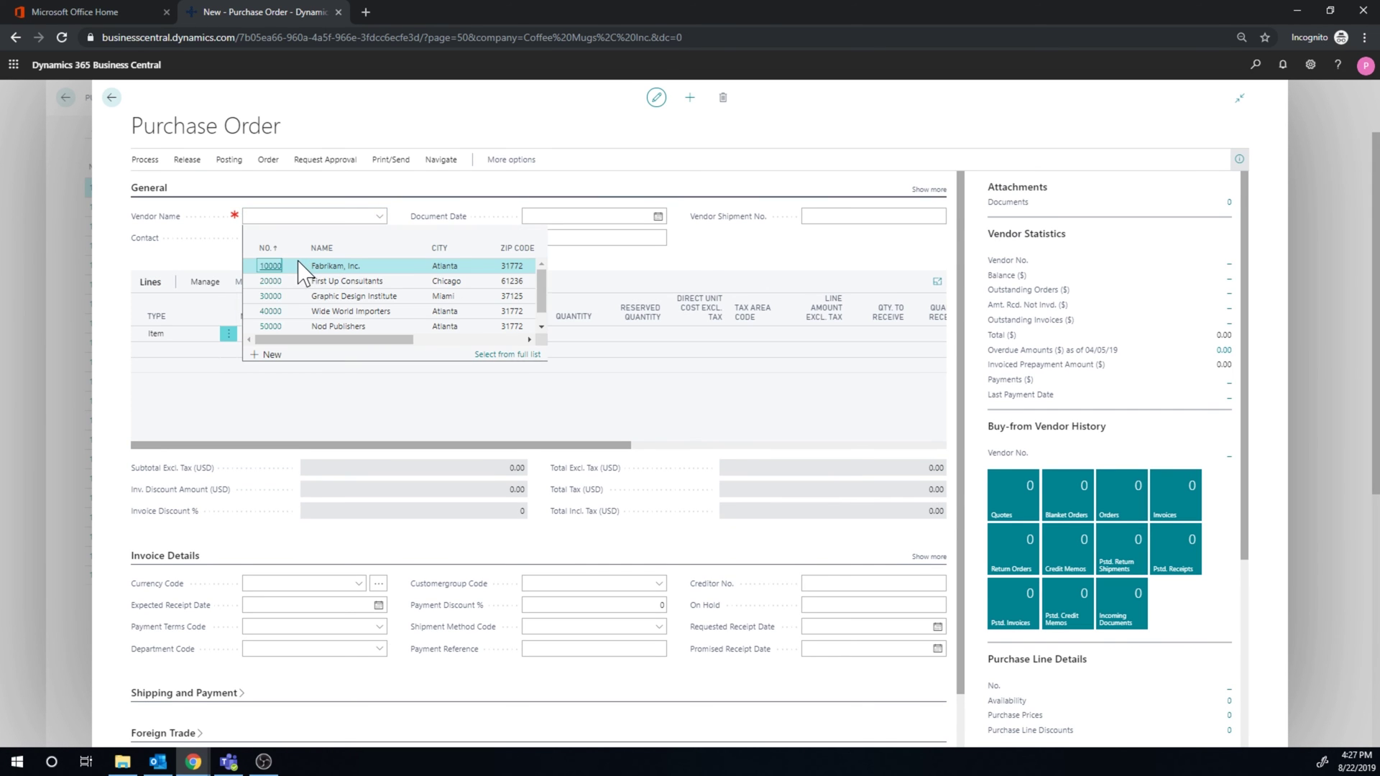
pyautogui.click(334, 265)
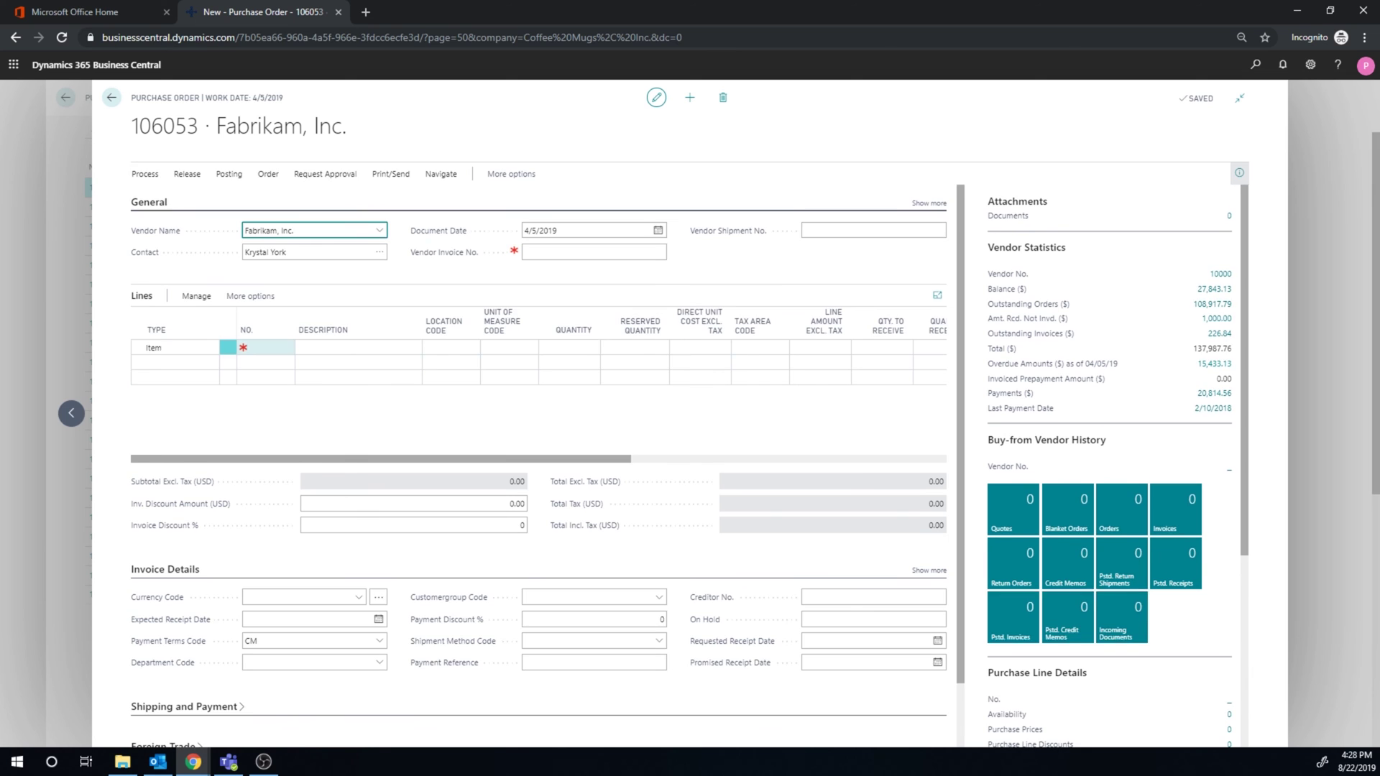
# Add item 1001 INECTA Coffee Mug on the order's first line.
pyautogui.click(290, 344)
pyautogui.click(288, 343)
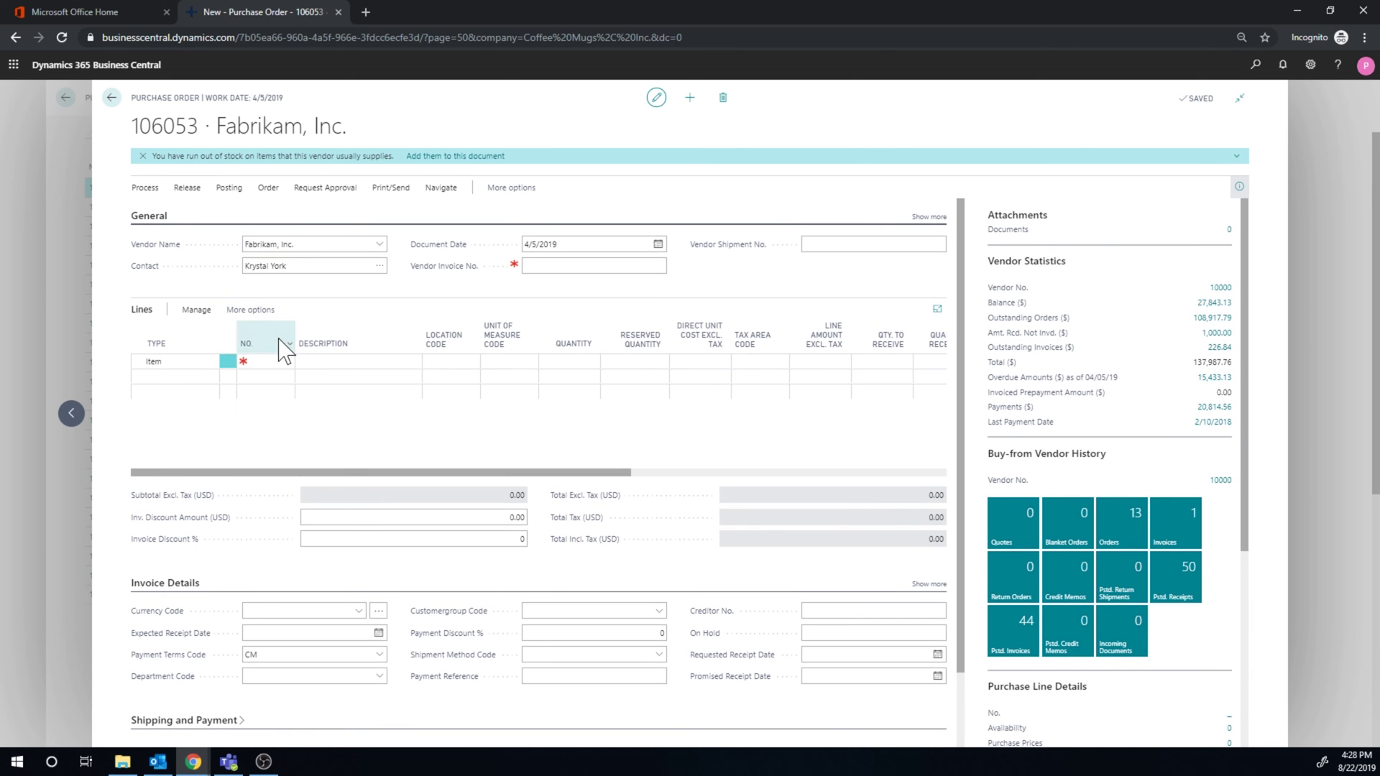
pyautogui.click(282, 362)
pyautogui.click(288, 362)
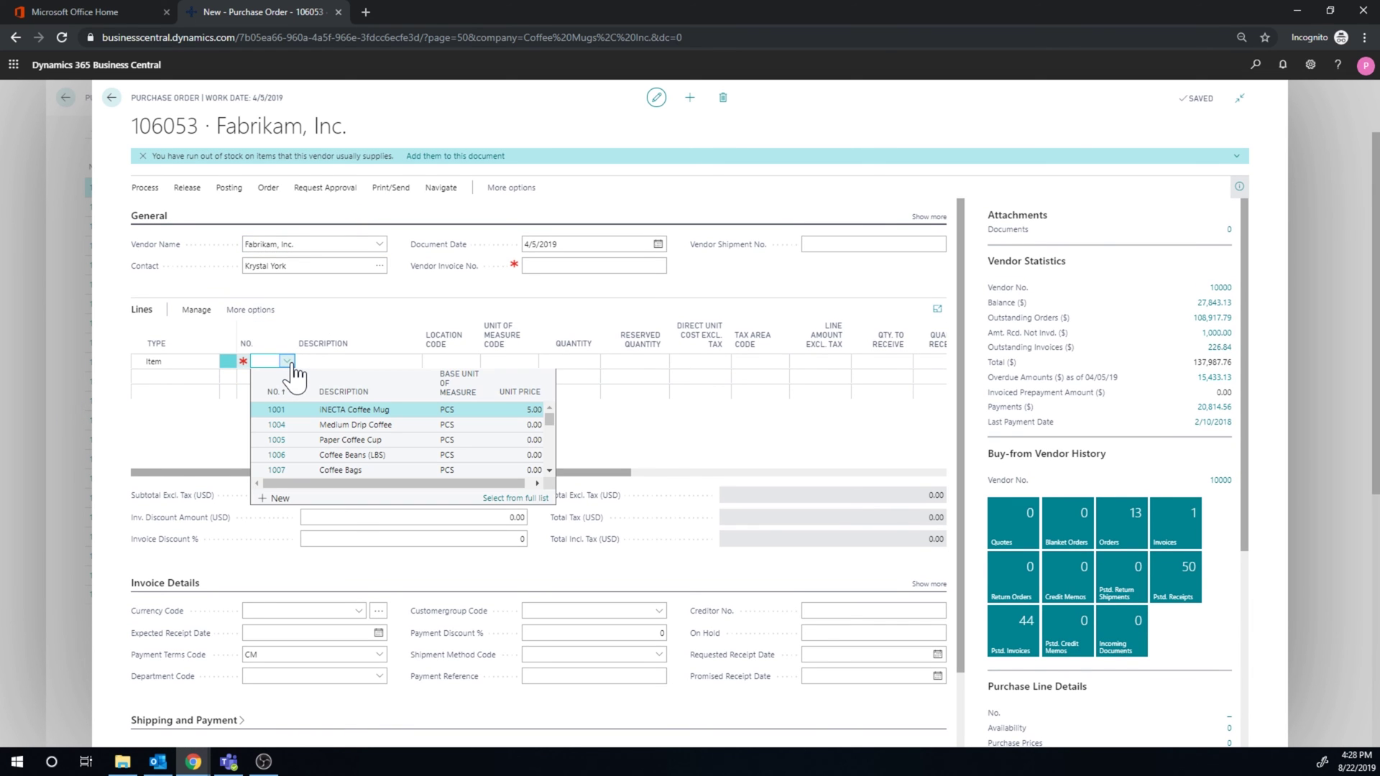
pyautogui.click(355, 410)
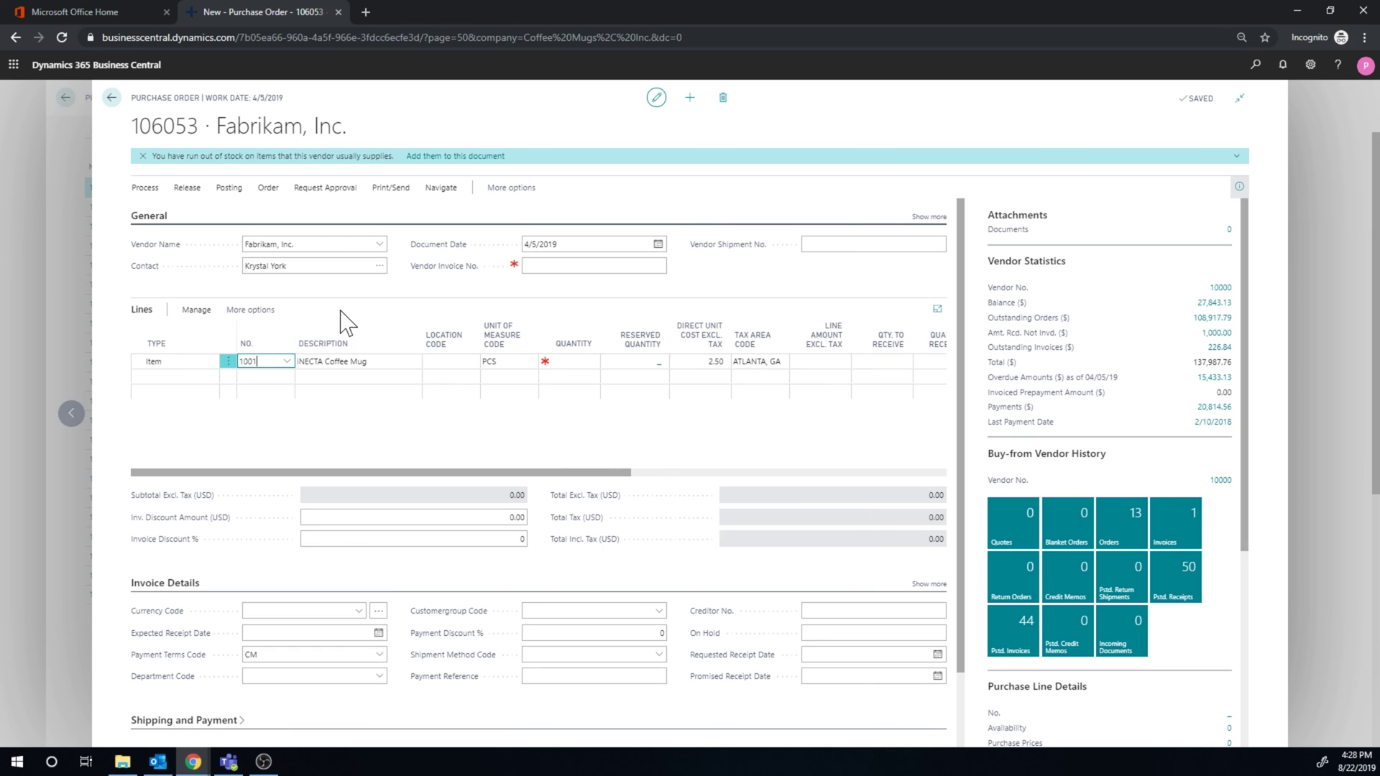
pyautogui.click(462, 375)
# Set the line's location code to NORTH and quantity to 20.
pyautogui.click(459, 361)
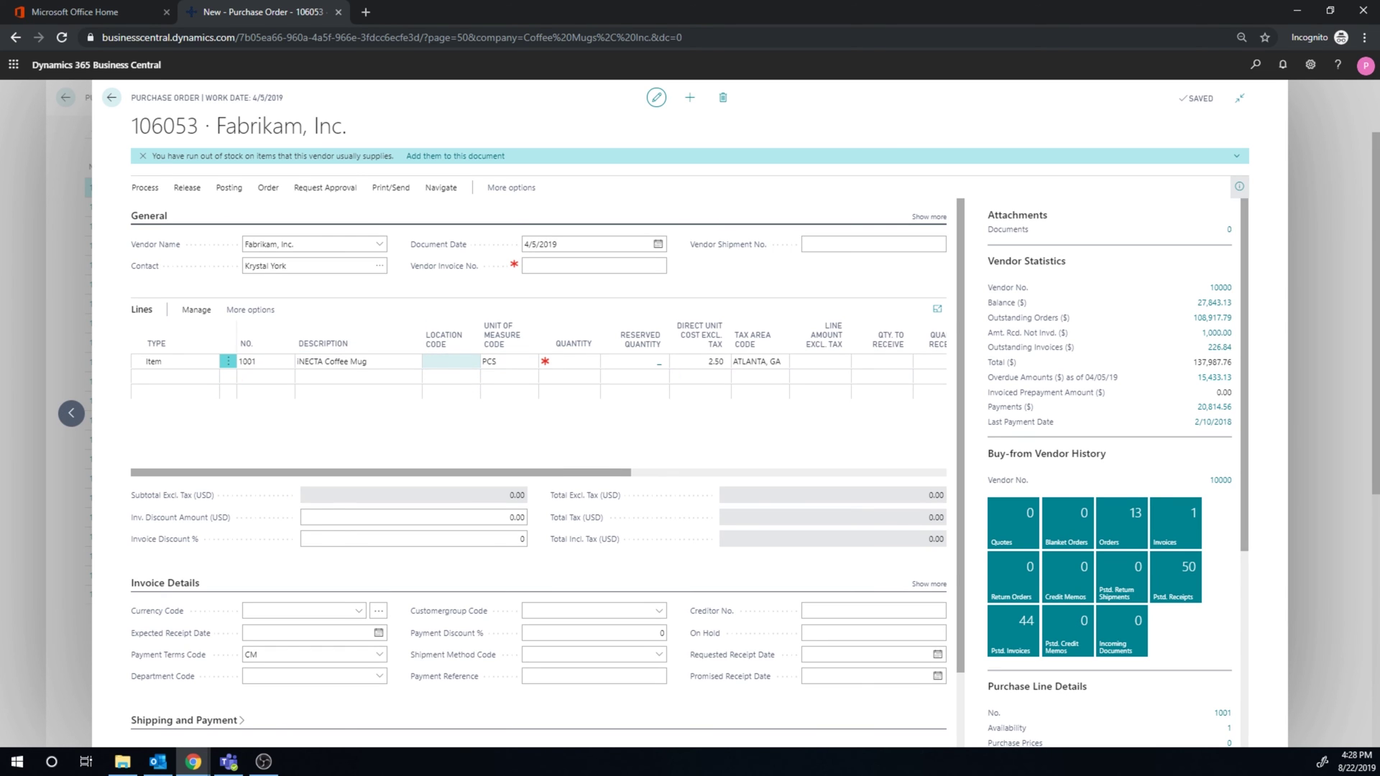
pyautogui.click(472, 361)
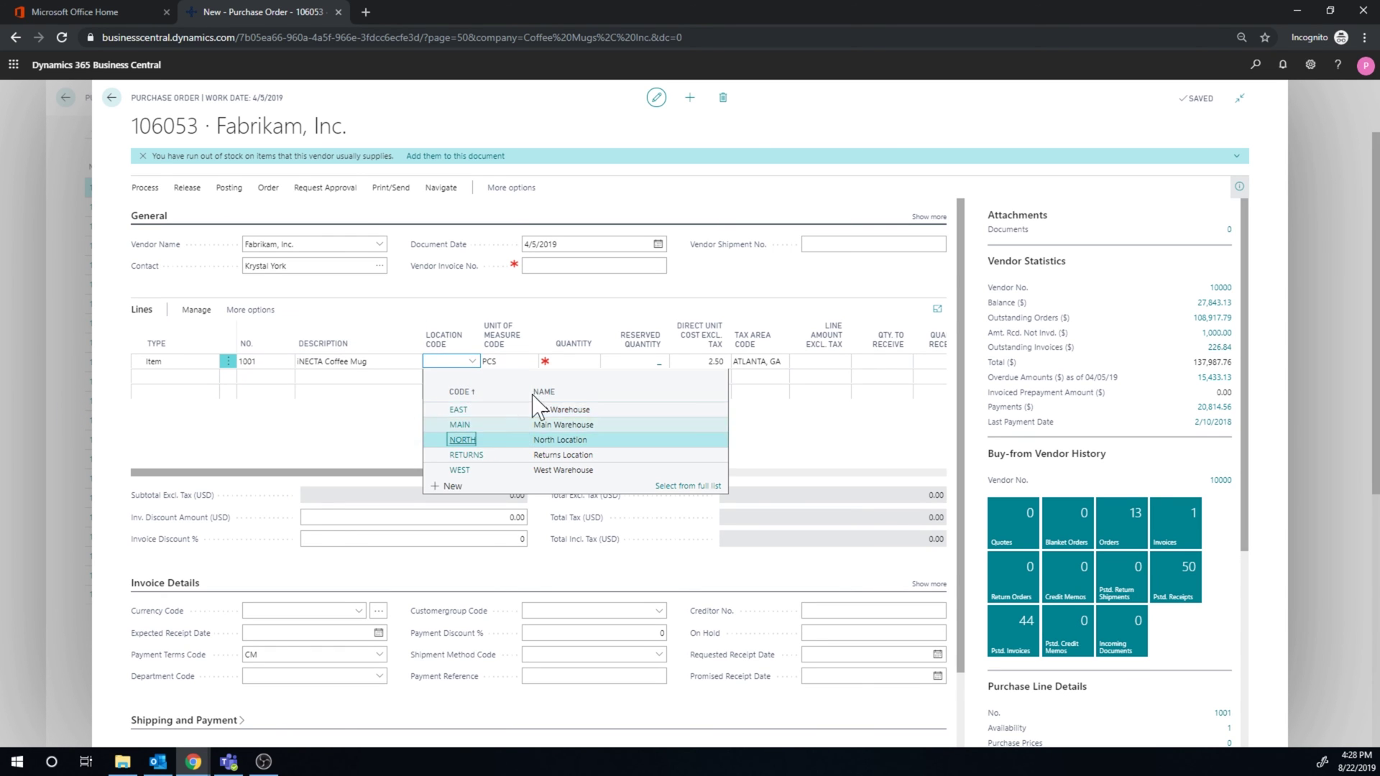
pyautogui.click(463, 440)
pyautogui.press('Return')
pyautogui.write('20')
pyautogui.press('Return')
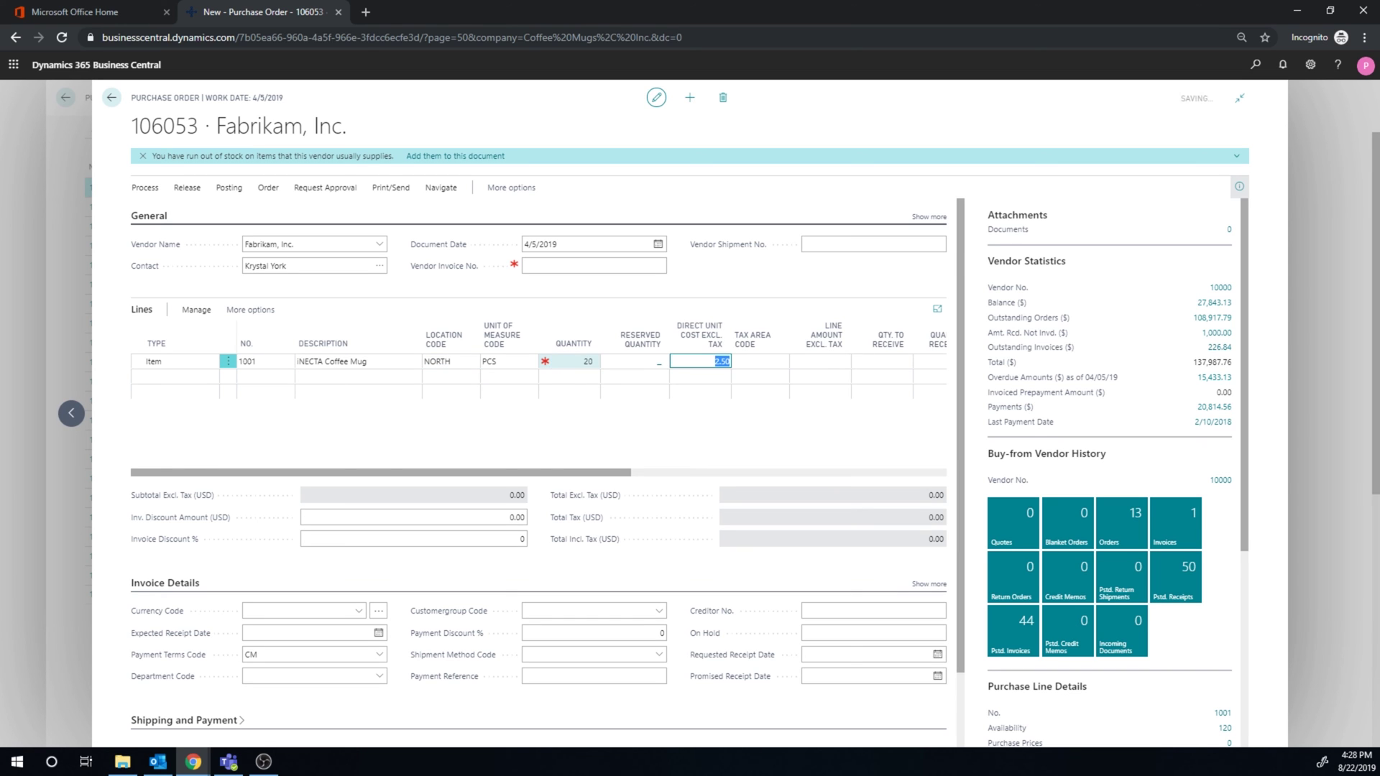
pyautogui.click(188, 188)
# Release purchase order 106053 and create warehouse receipt WR00008 from it.
pyautogui.click(167, 210)
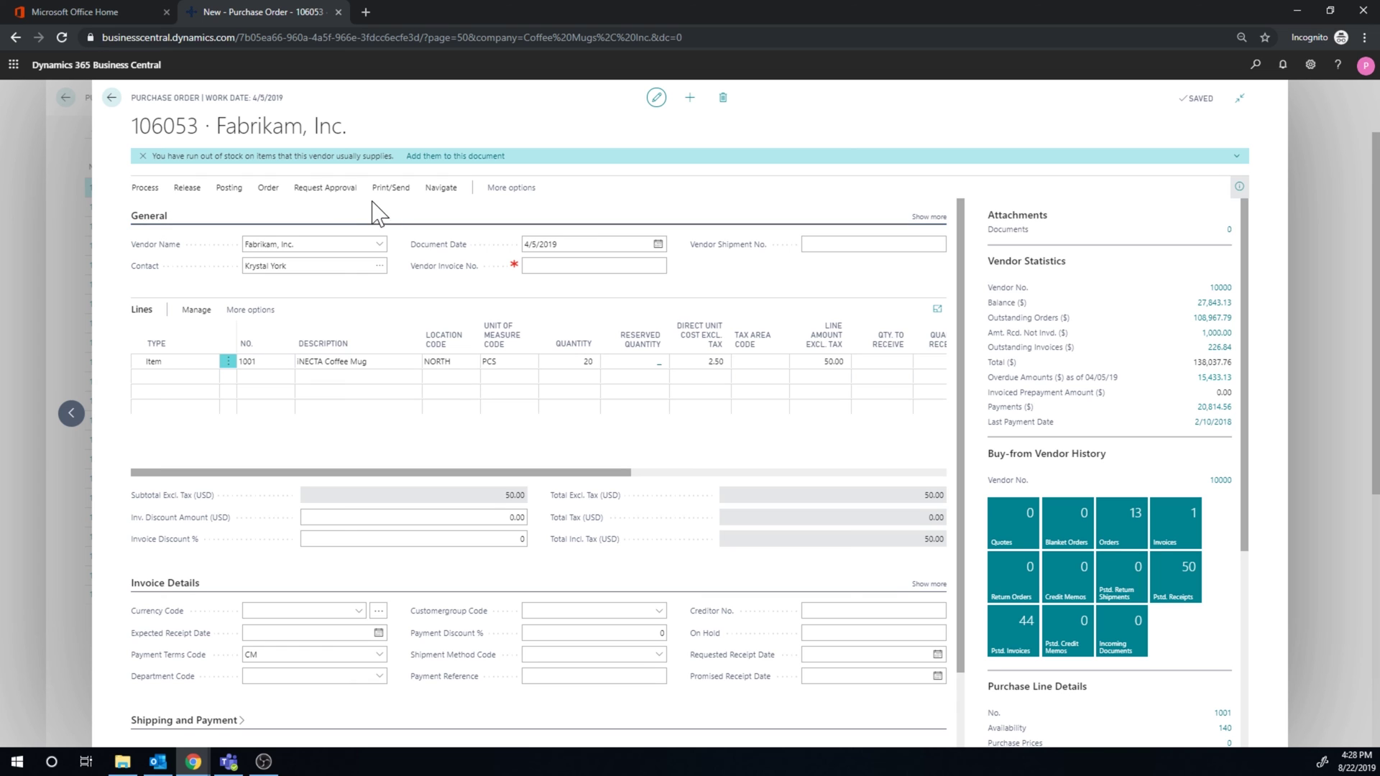
pyautogui.click(439, 188)
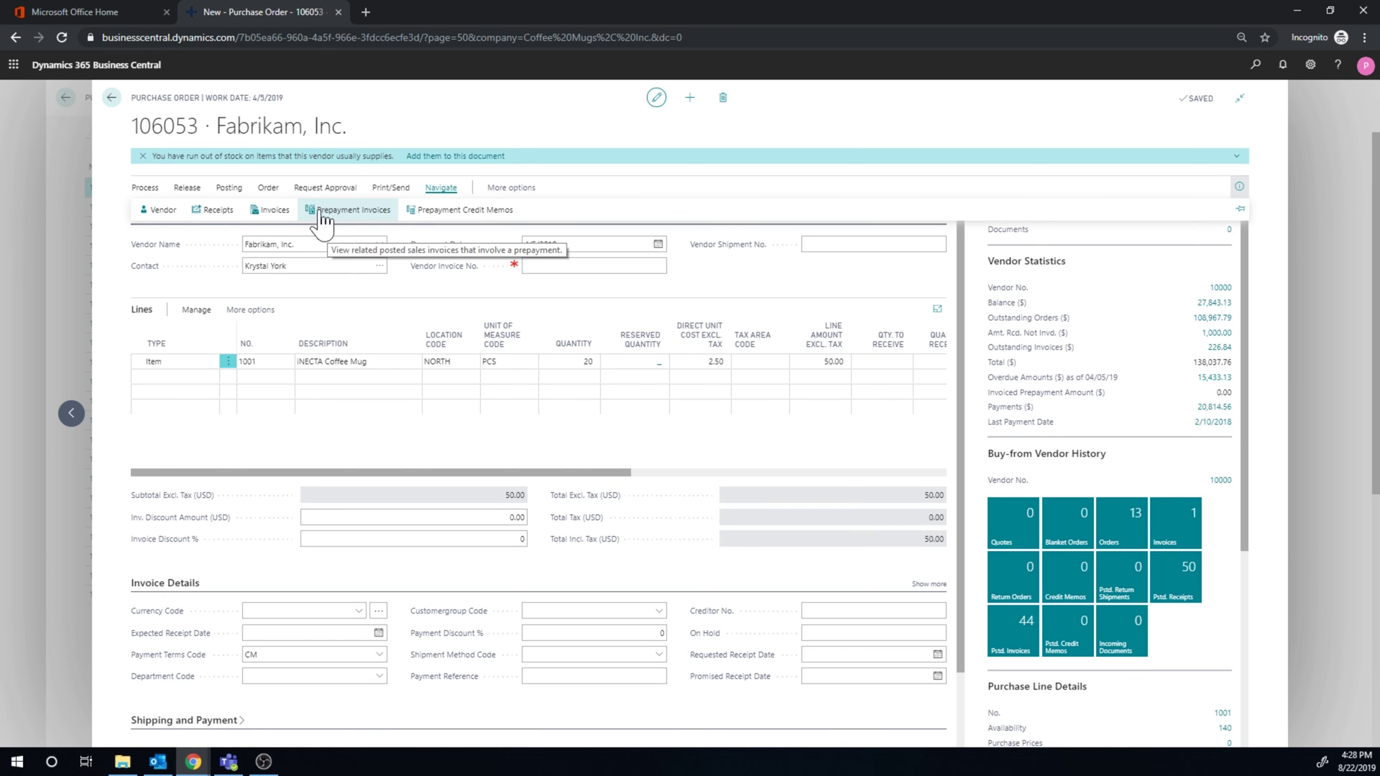
pyautogui.click(509, 188)
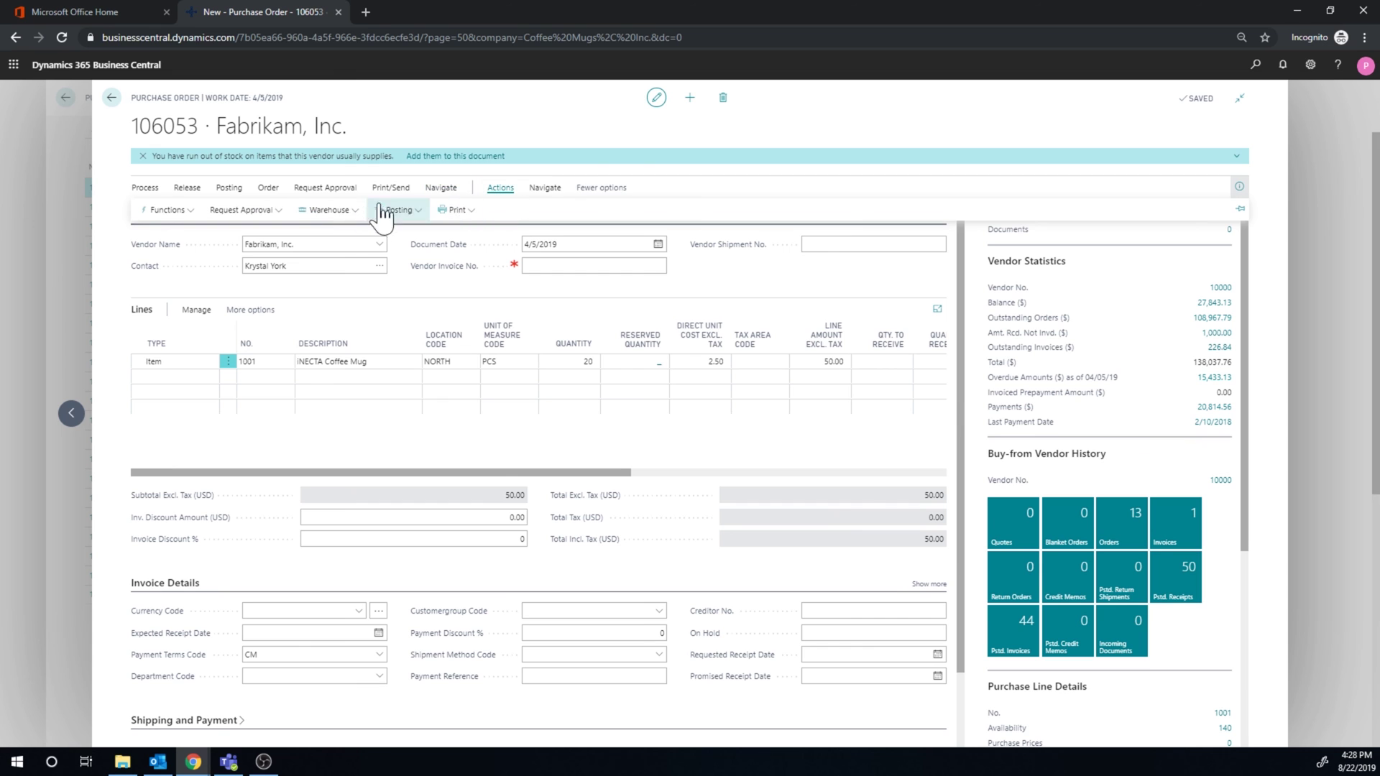
pyautogui.click(335, 216)
pyautogui.click(331, 228)
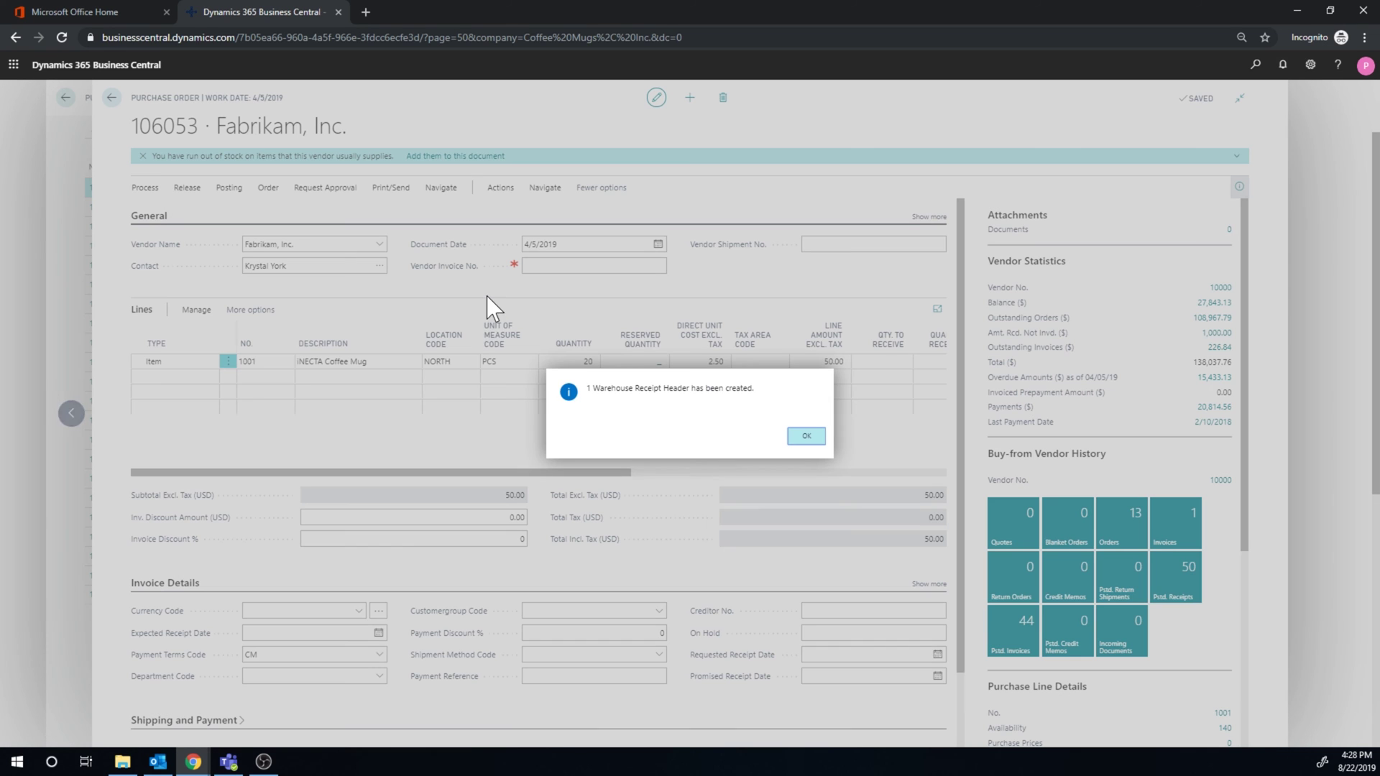
pyautogui.click(807, 436)
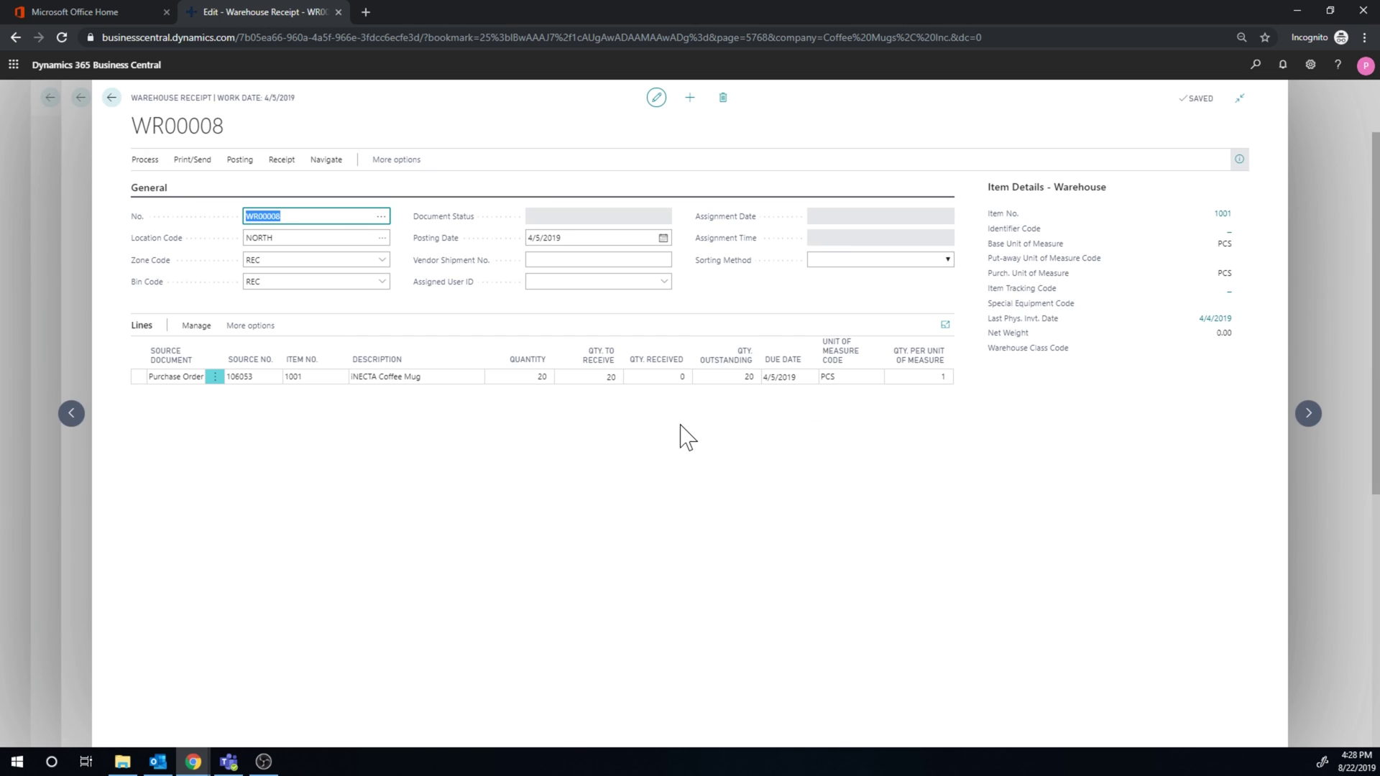
# Post warehouse receipt WR00008, confirming it and creating one put-away, then return to the order.
pyautogui.click(239, 160)
pyautogui.click(155, 185)
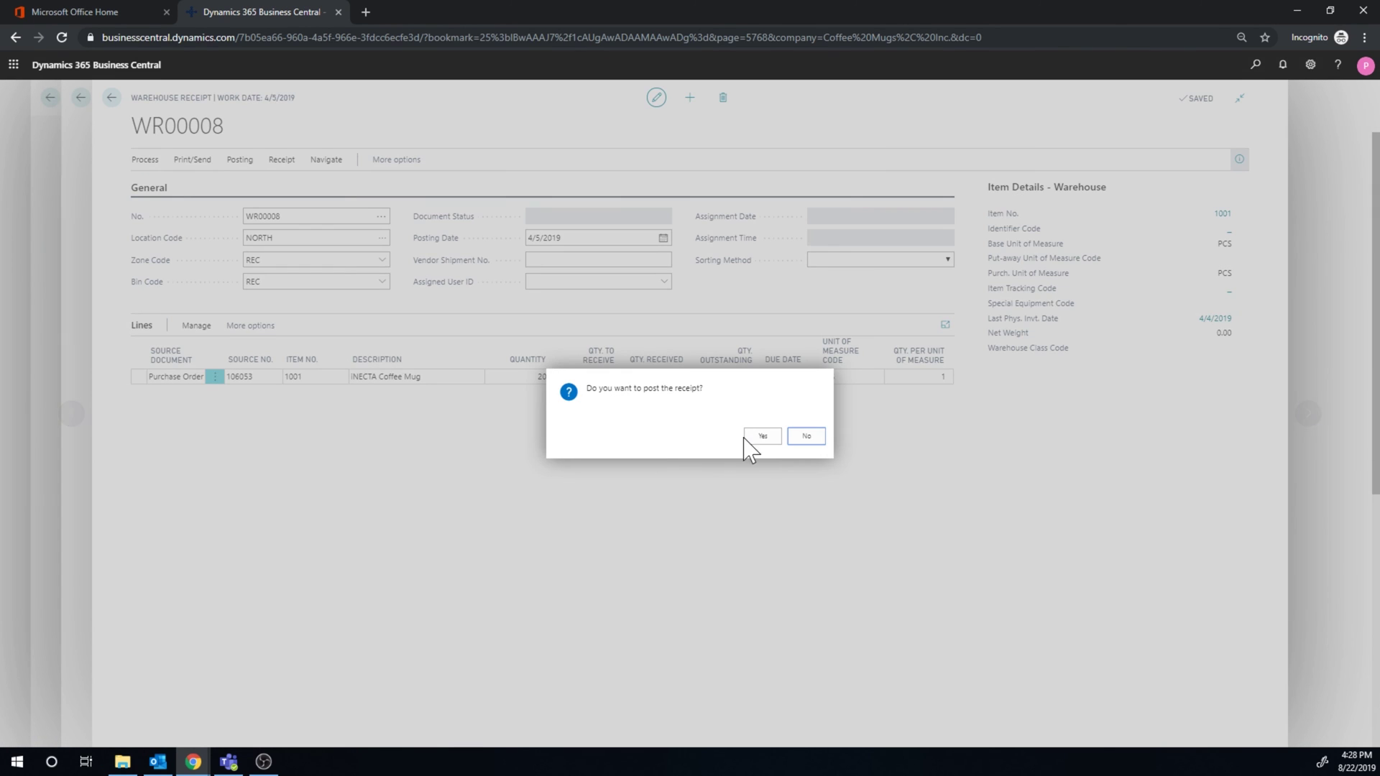
pyautogui.click(762, 436)
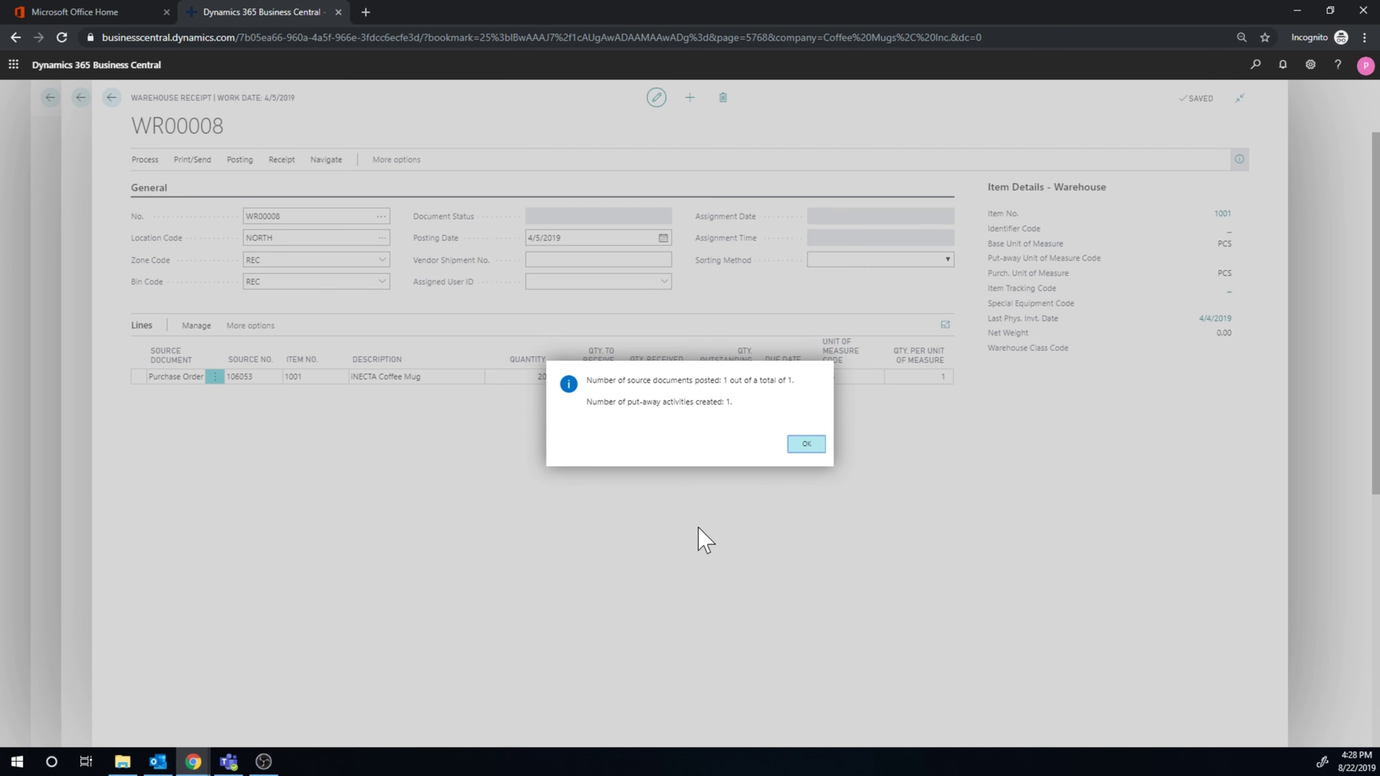
pyautogui.click(805, 443)
pyautogui.click(111, 97)
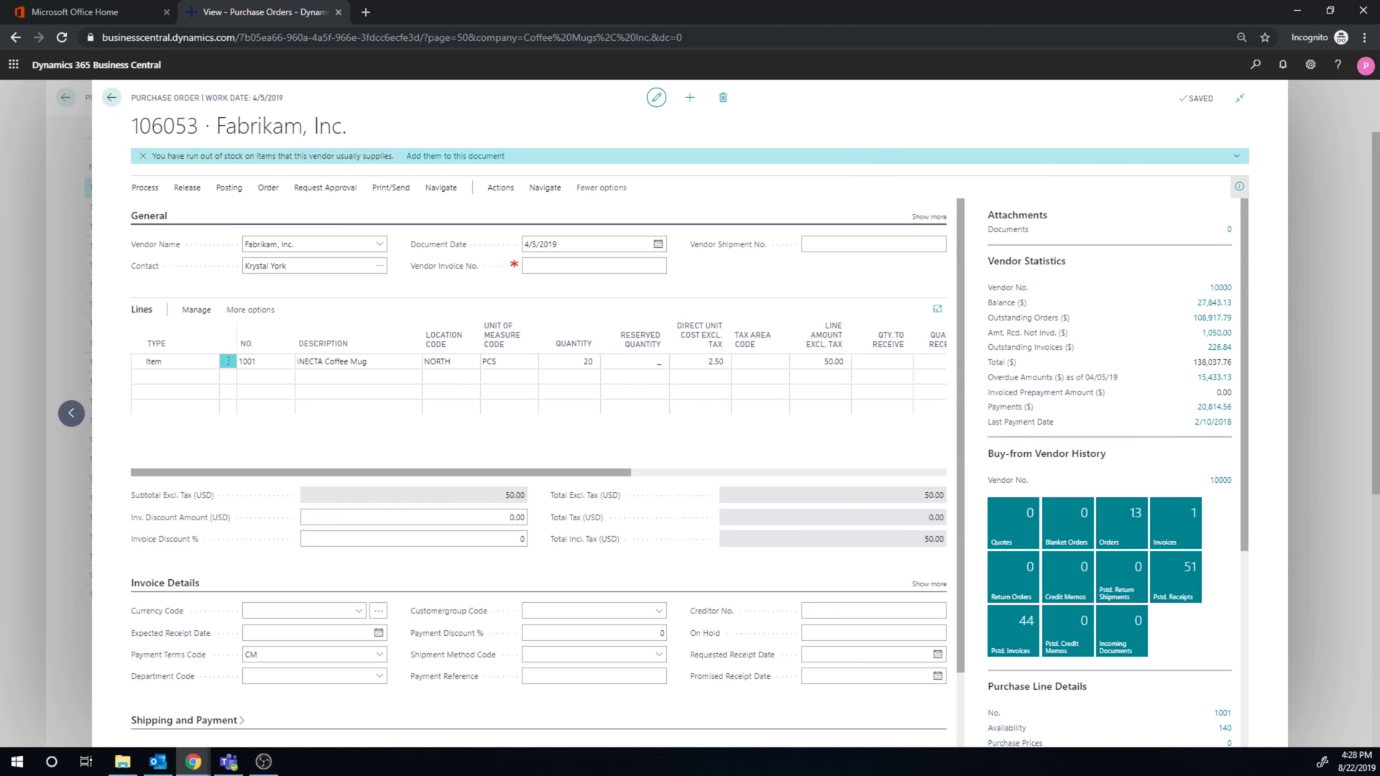
# Search for Warehouse Put-aways and open put-away WHP00005 for editing.
pyautogui.click(1255, 66)
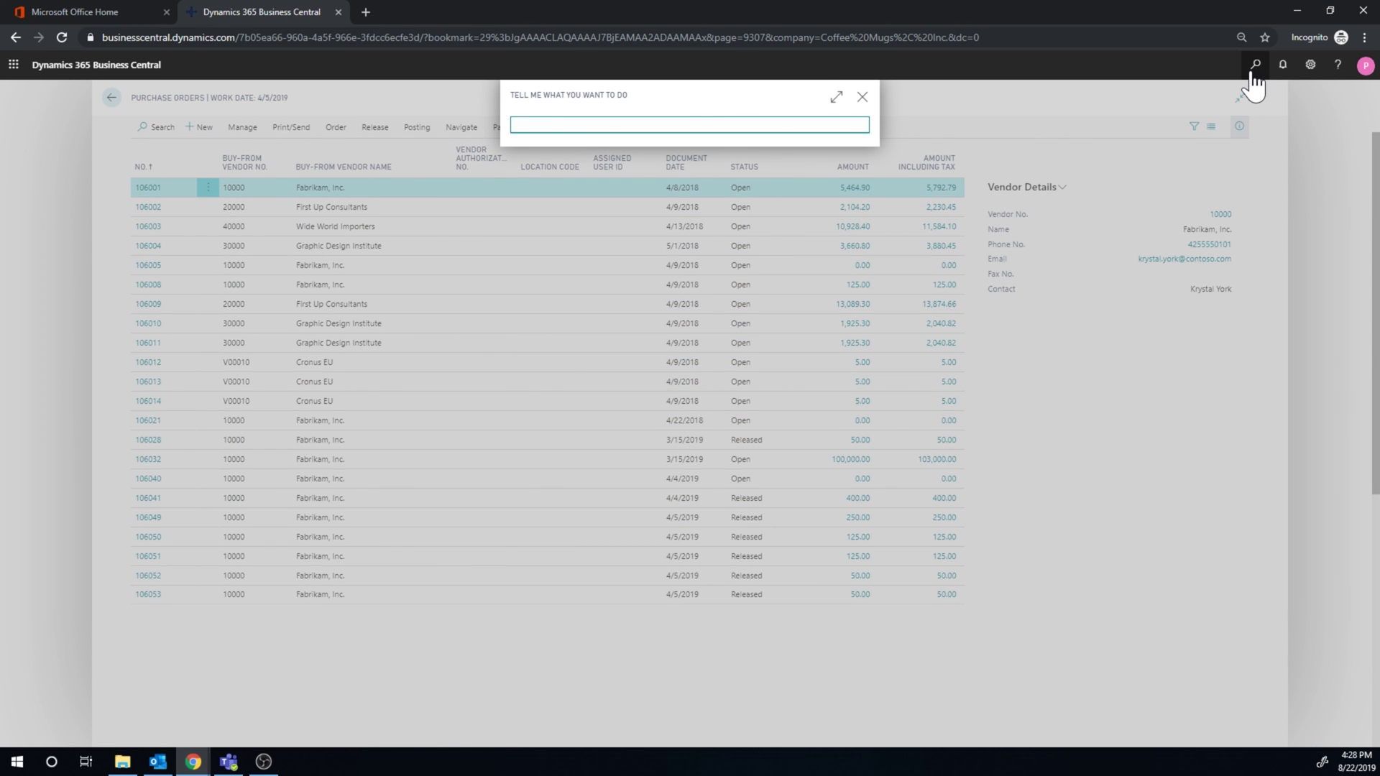
pyautogui.write('ut-awa')
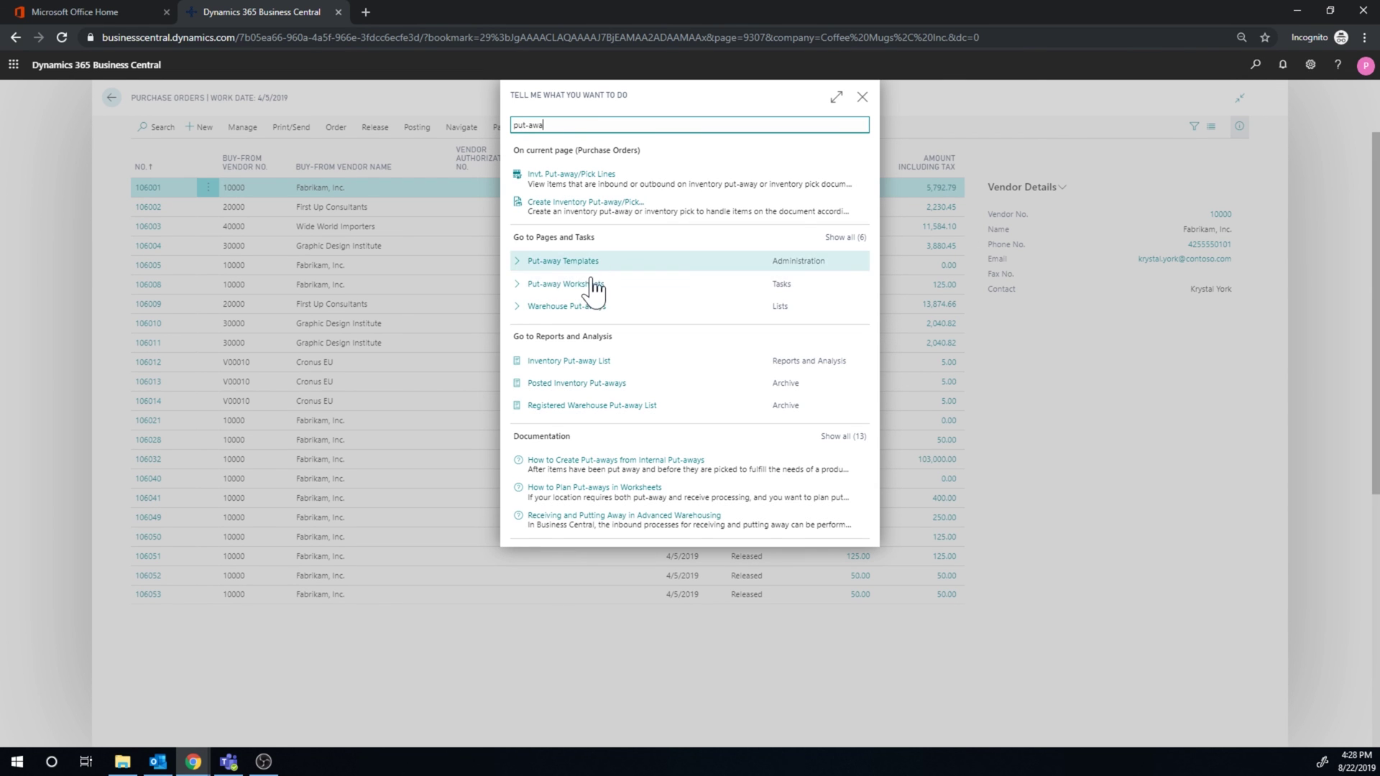
pyautogui.click(587, 307)
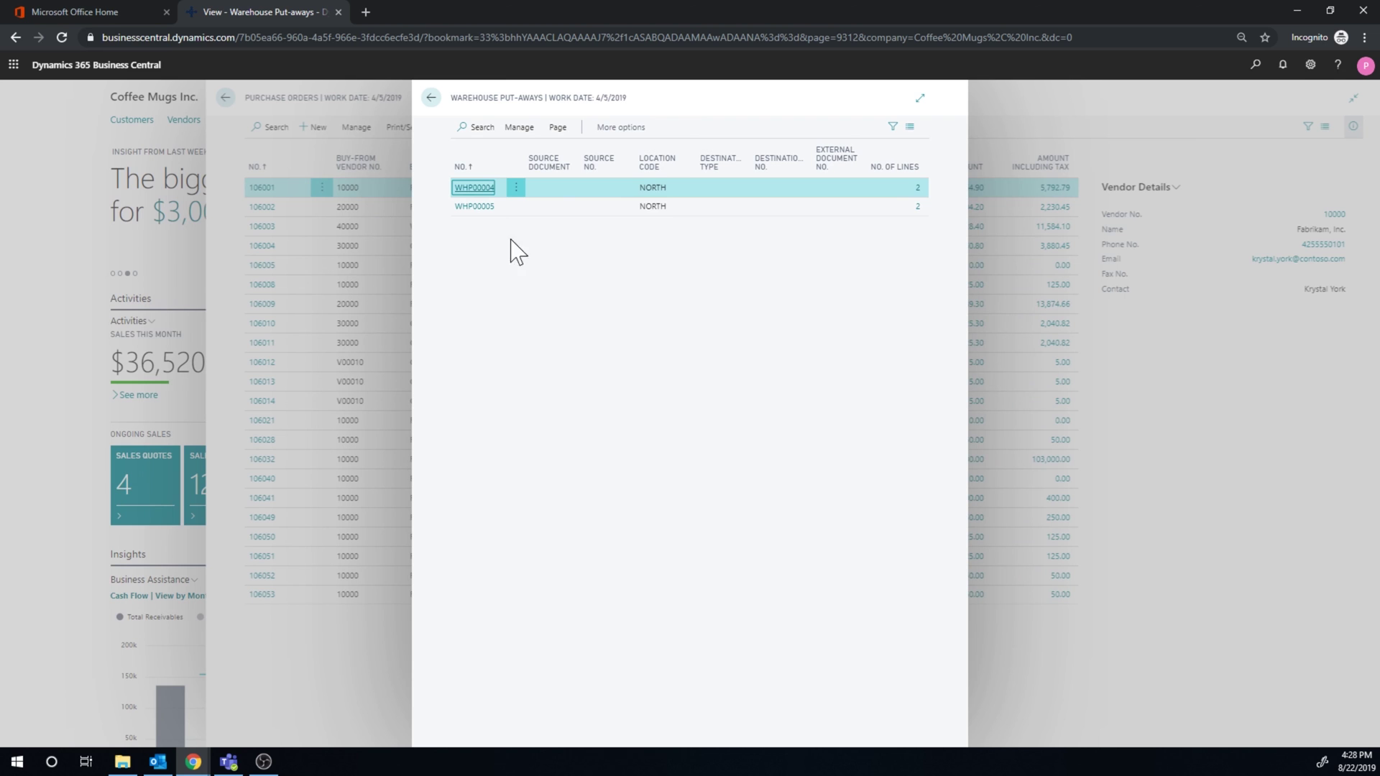
pyautogui.click(591, 209)
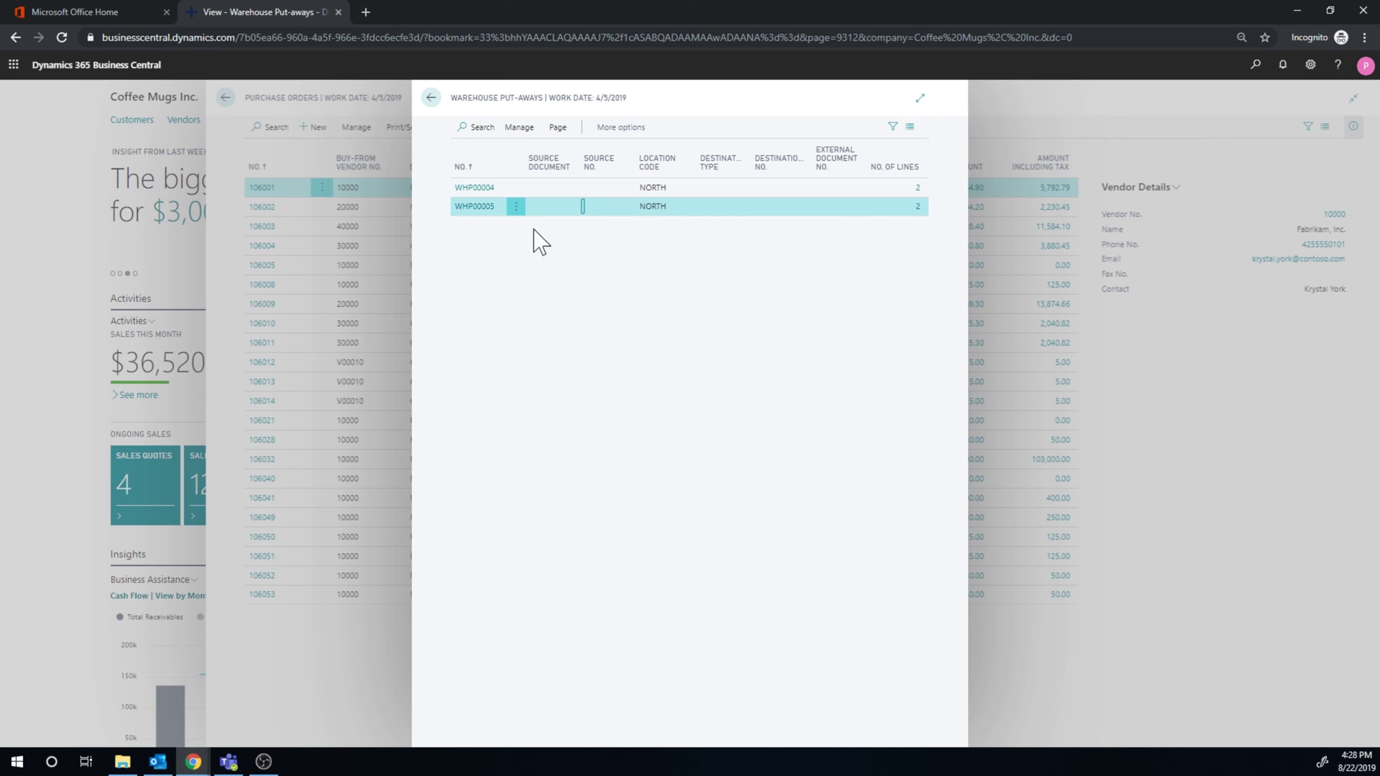
pyautogui.click(523, 128)
pyautogui.click(480, 150)
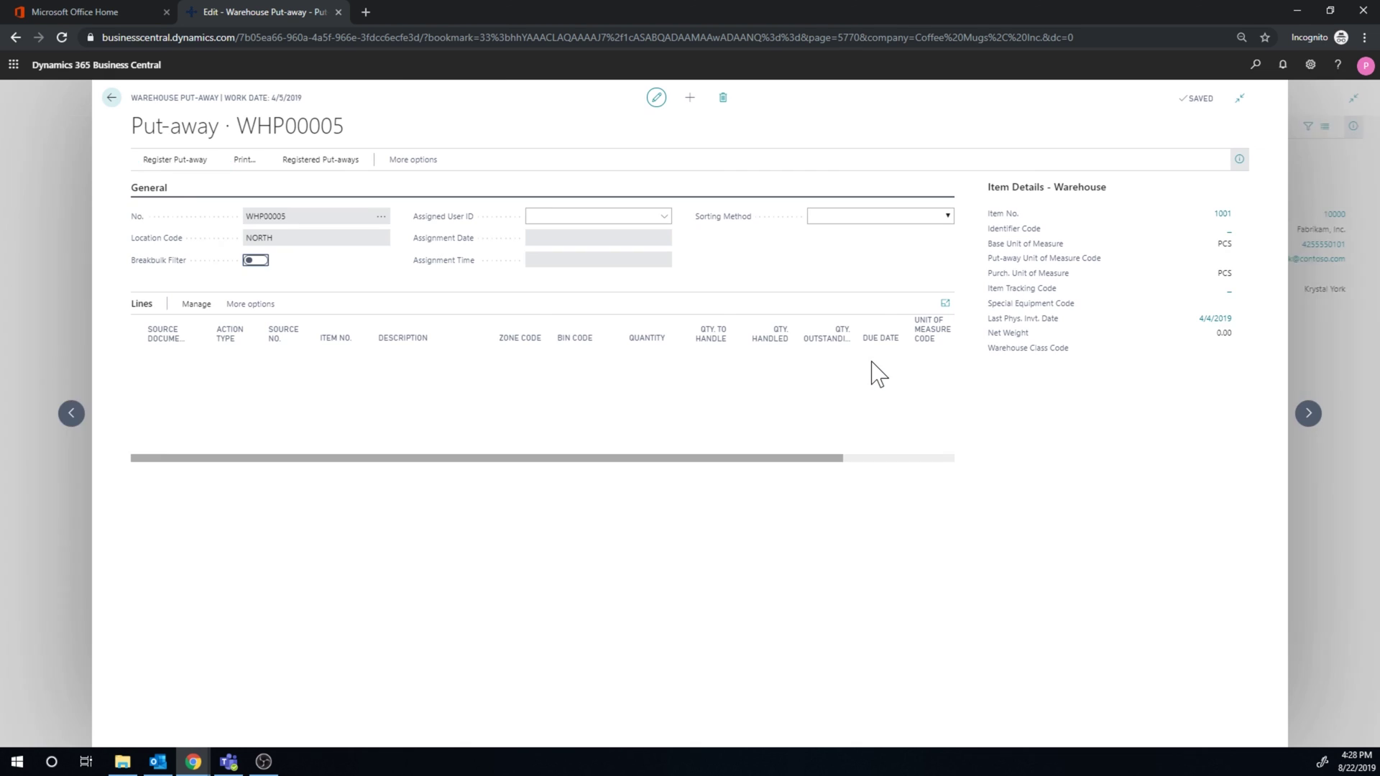